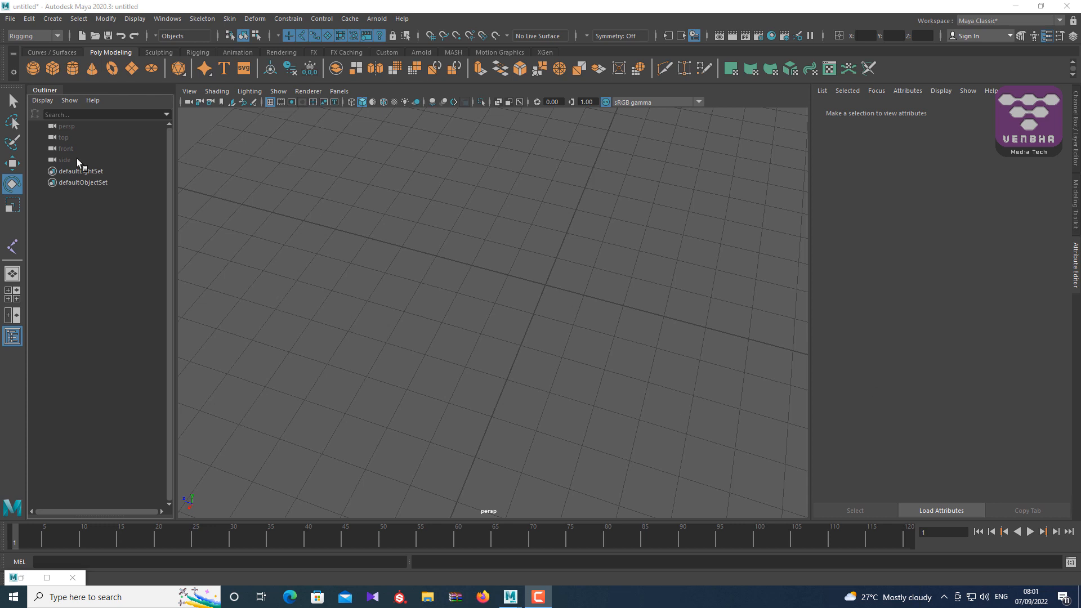
- Switch to the Modeling menu set and return to the Rigging menu set
click(32, 36)
click(26, 48)
click(32, 39)
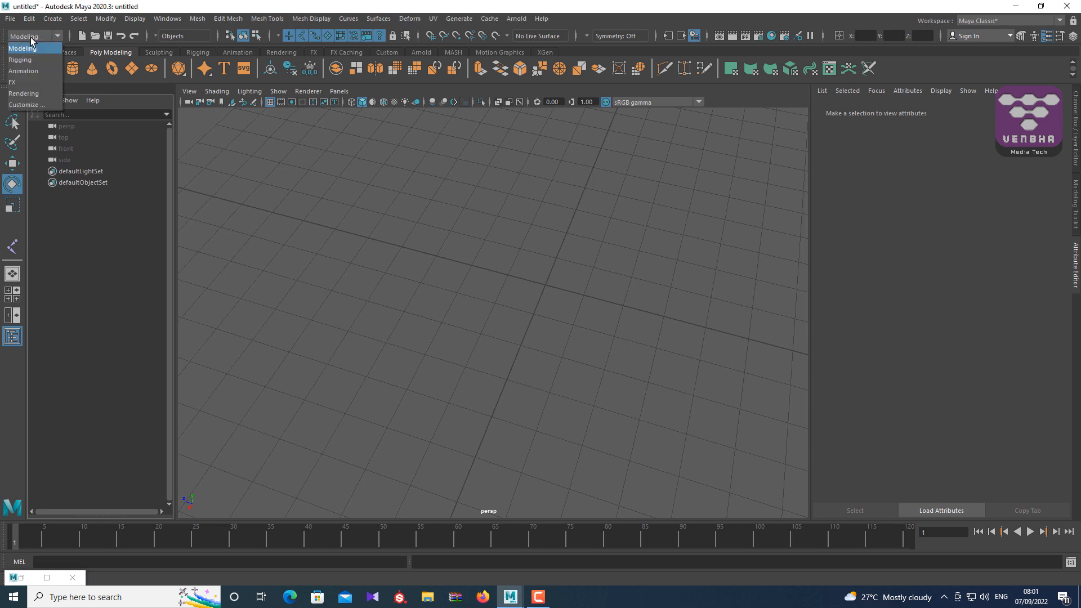
click(31, 58)
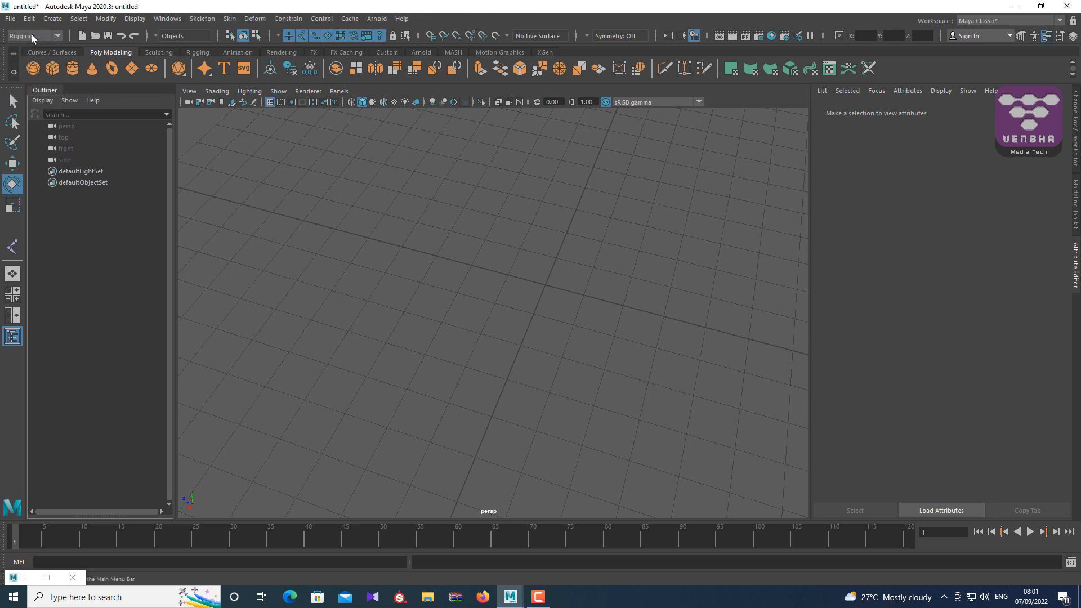
click(33, 36)
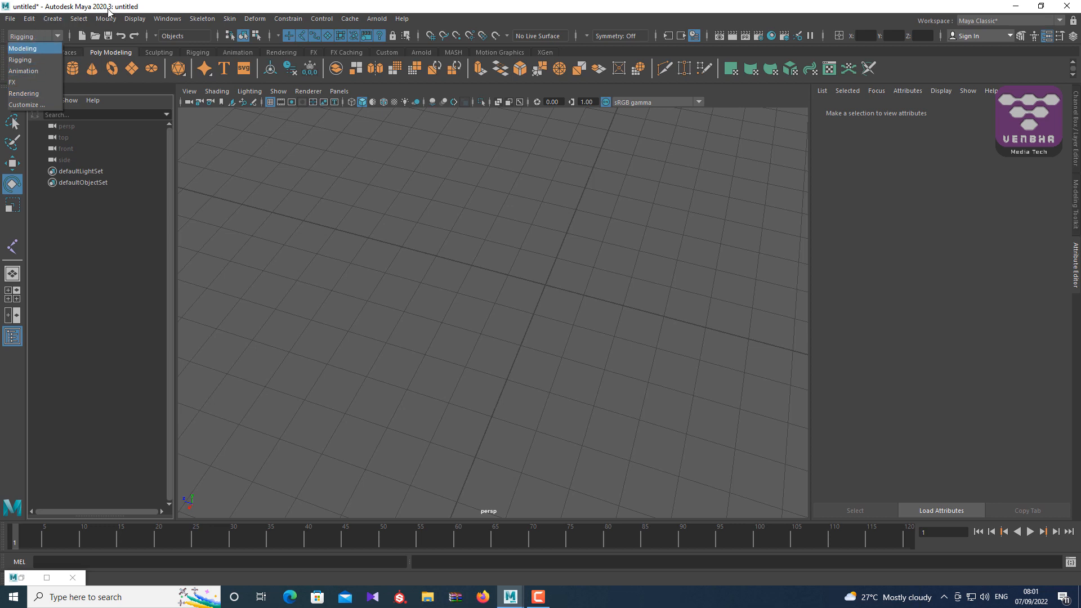
click(28, 60)
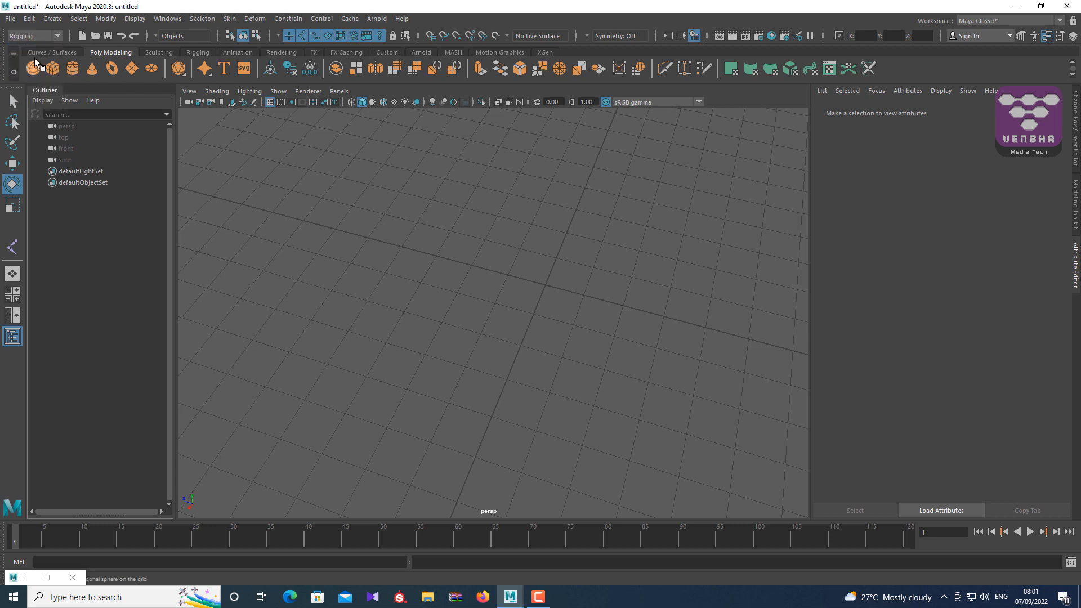
- Draw a zigzag chain of four joints on the grid, starting at about X 2.02, Z -0.02, with bones about 3.23, 2.27 and 2.21 long
click(206, 20)
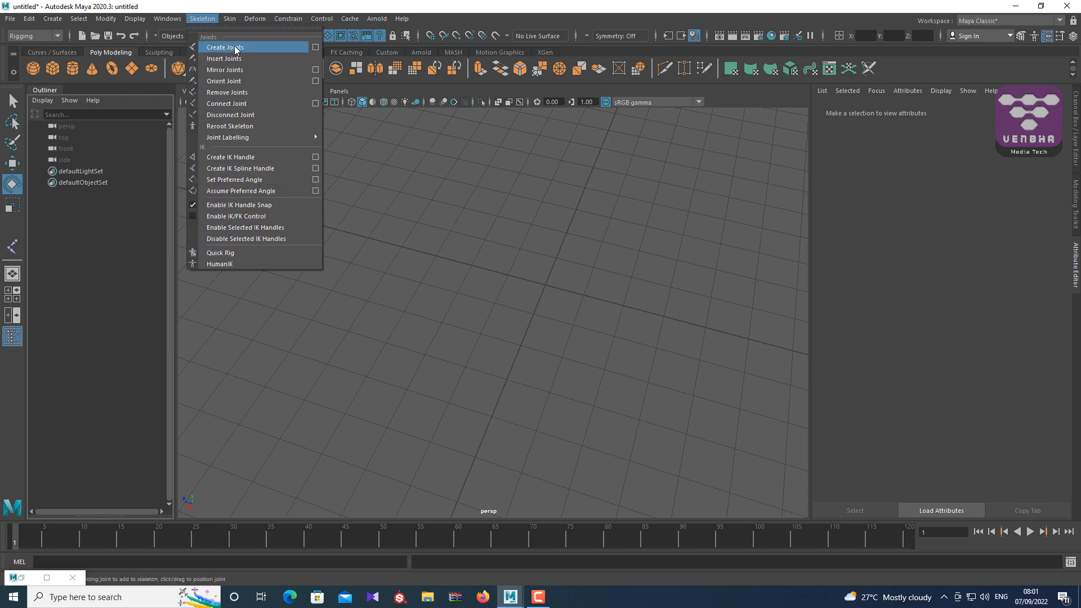
click(263, 49)
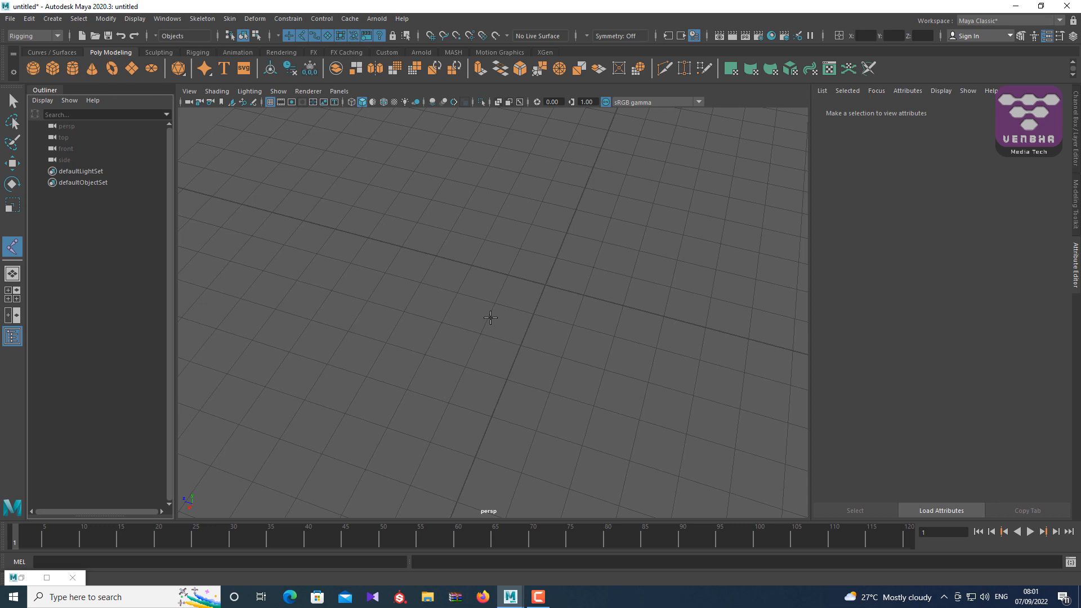
alt+drag(492, 309, 407, 347)
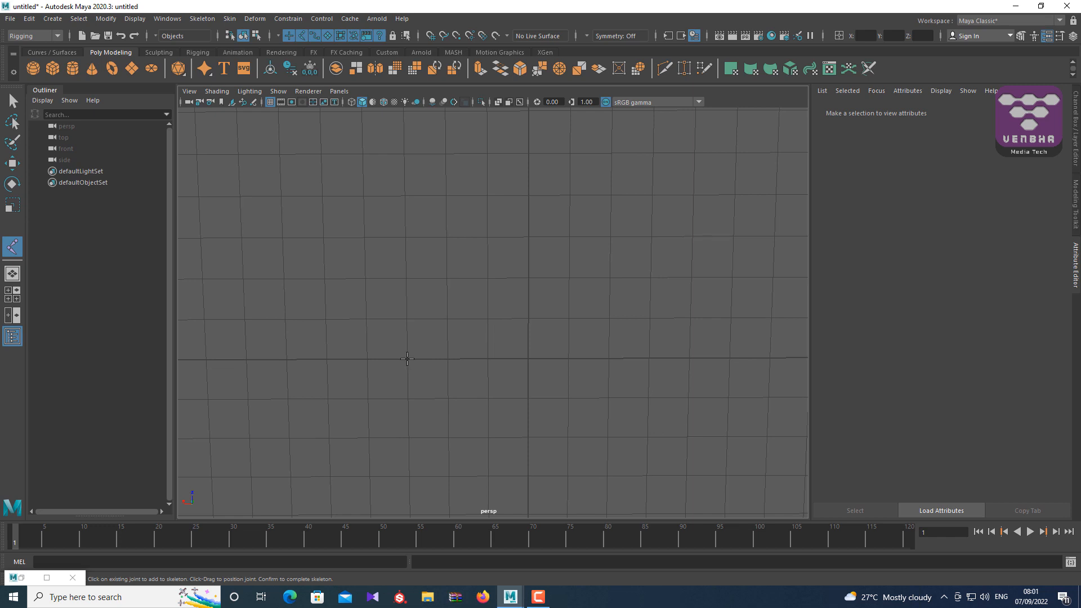
click(202, 19)
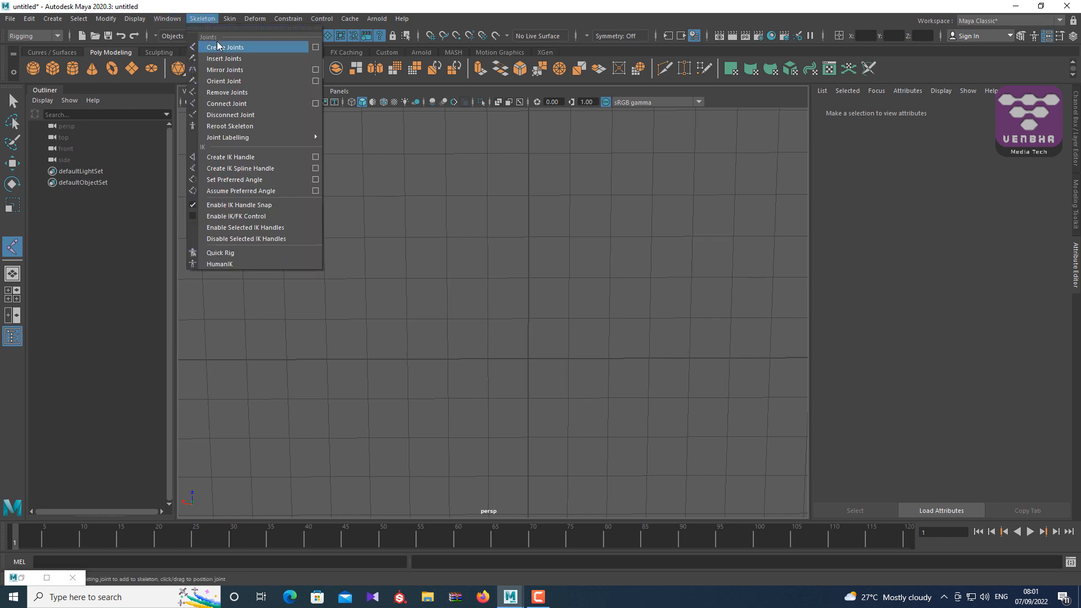
click(220, 46)
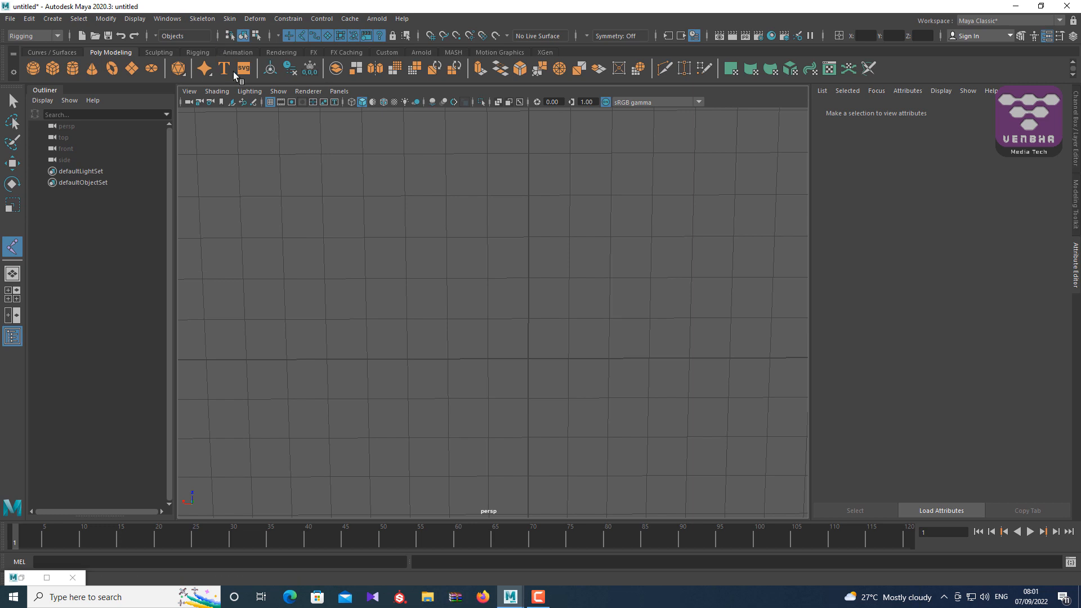
click(447, 358)
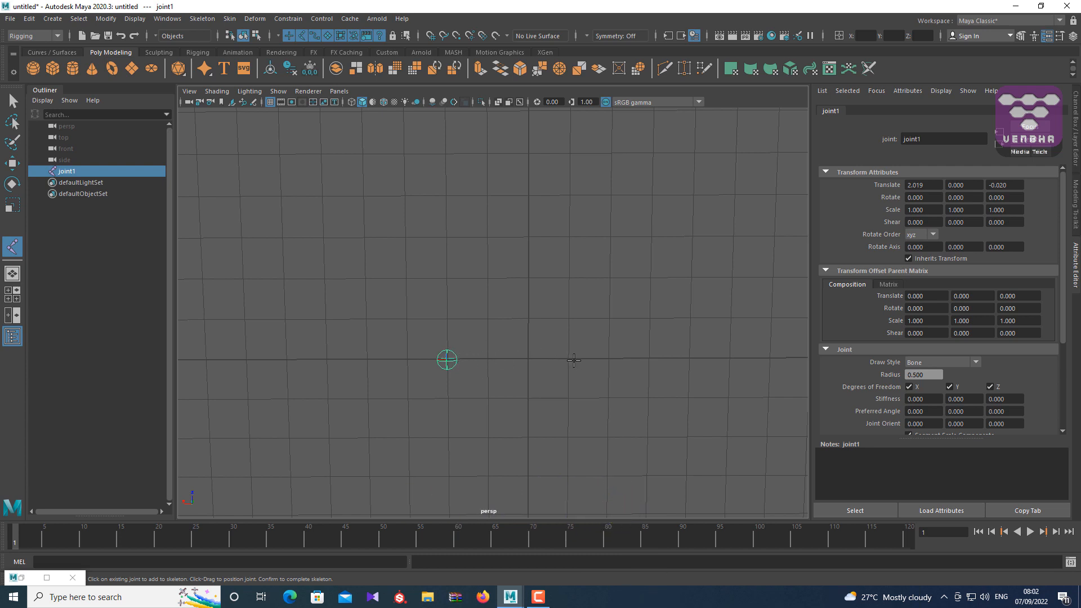
click(570, 318)
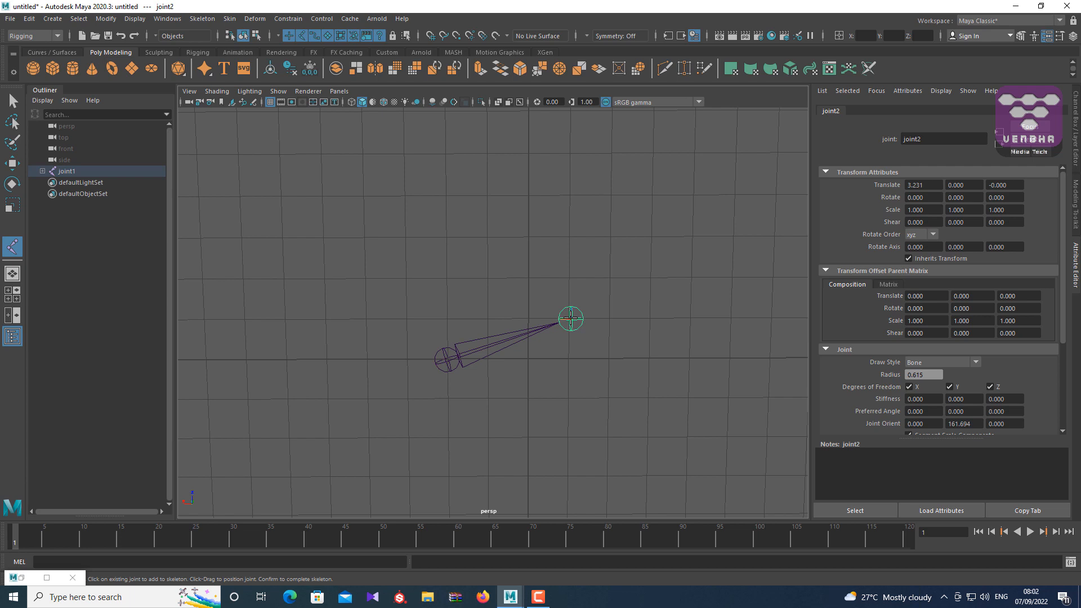
click(529, 235)
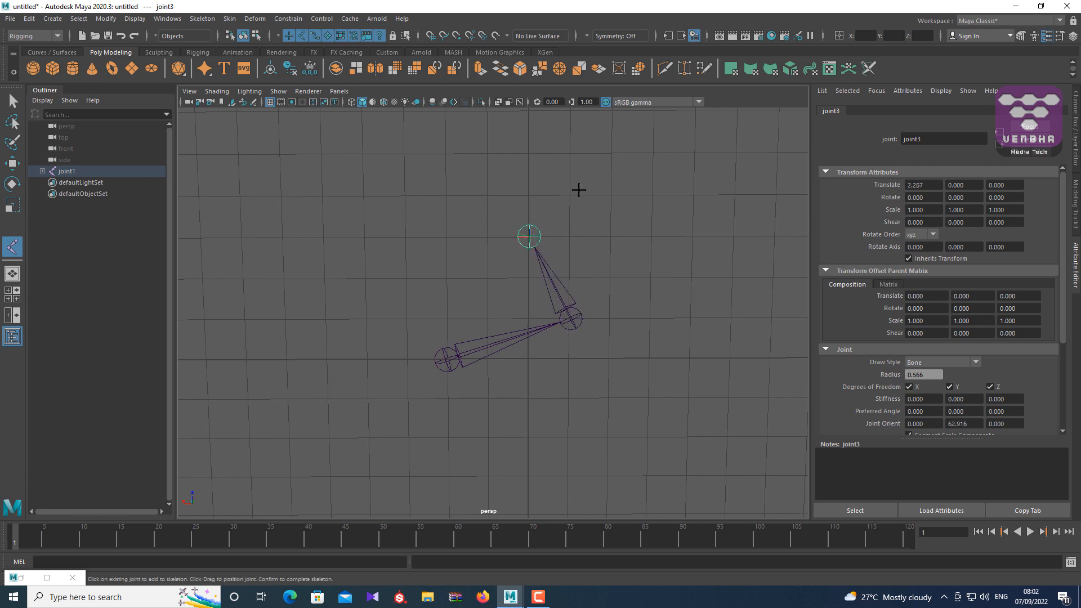
click(612, 196)
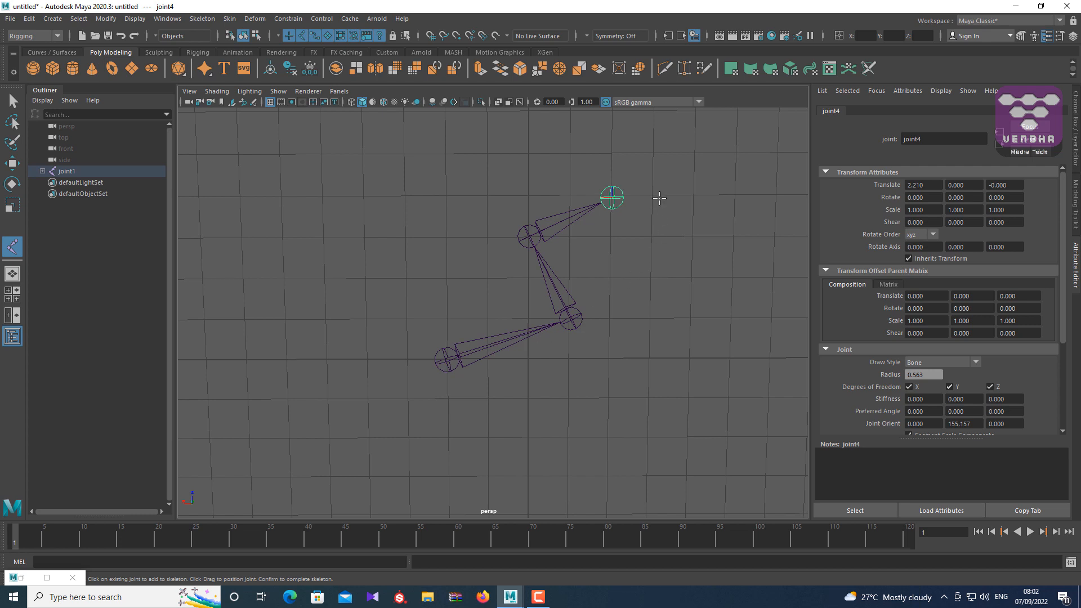
key(Return)
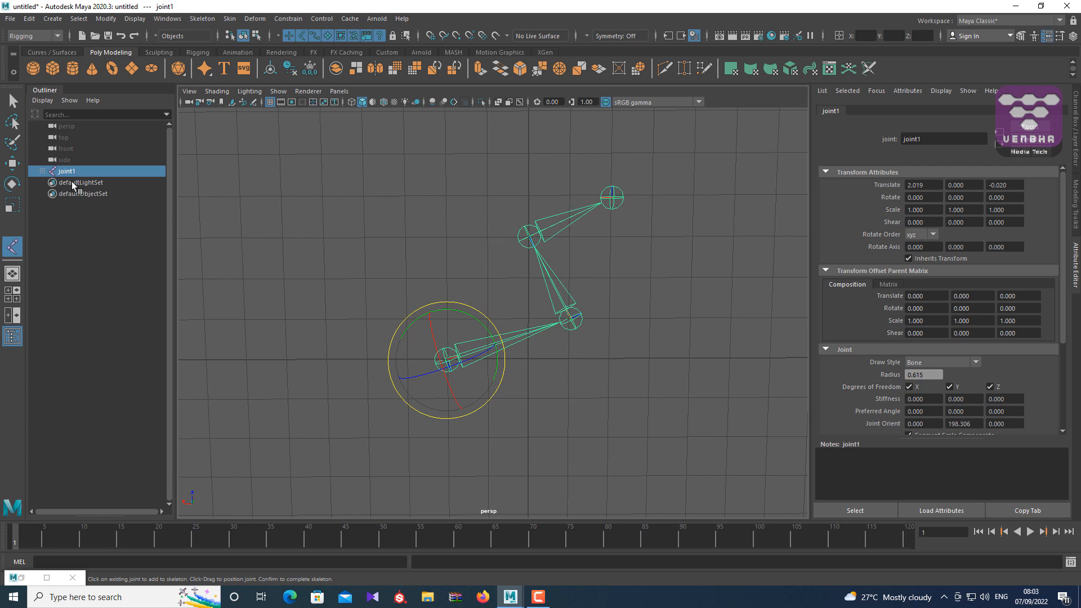
- Expand the joint1 hierarchy in the Outliner down to joint4
click(42, 171)
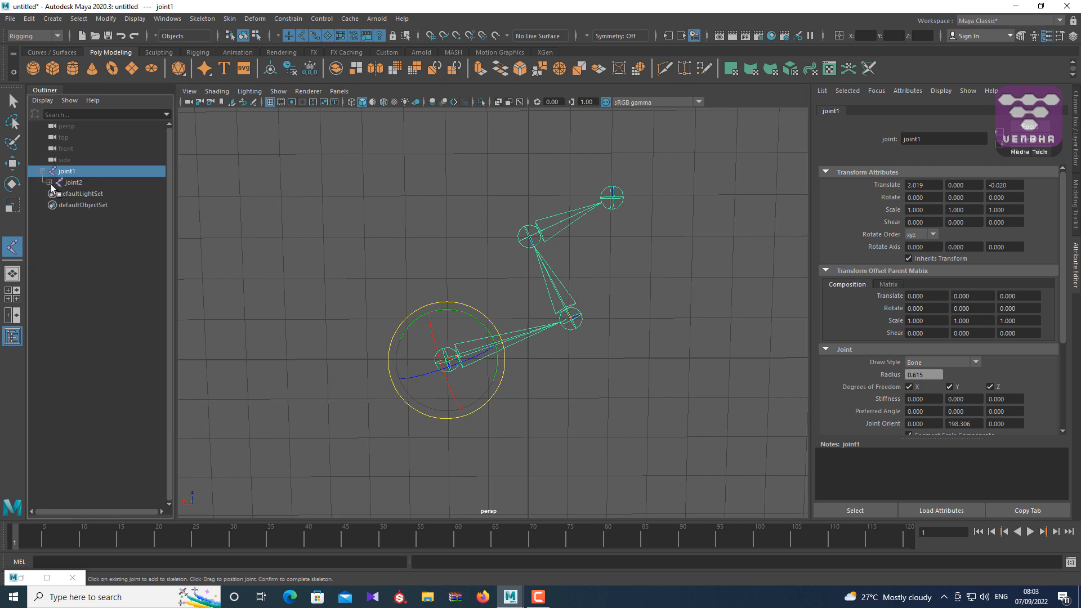
click(49, 182)
click(56, 194)
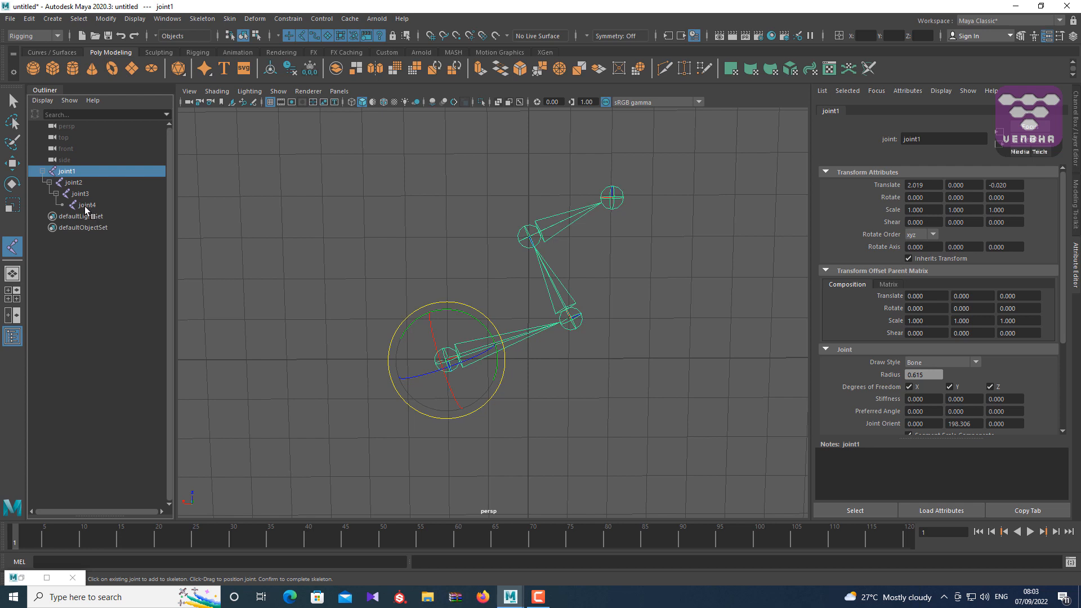
- Select the joints individually in the Outliner to examine which child joints and bones each one controls
click(85, 206)
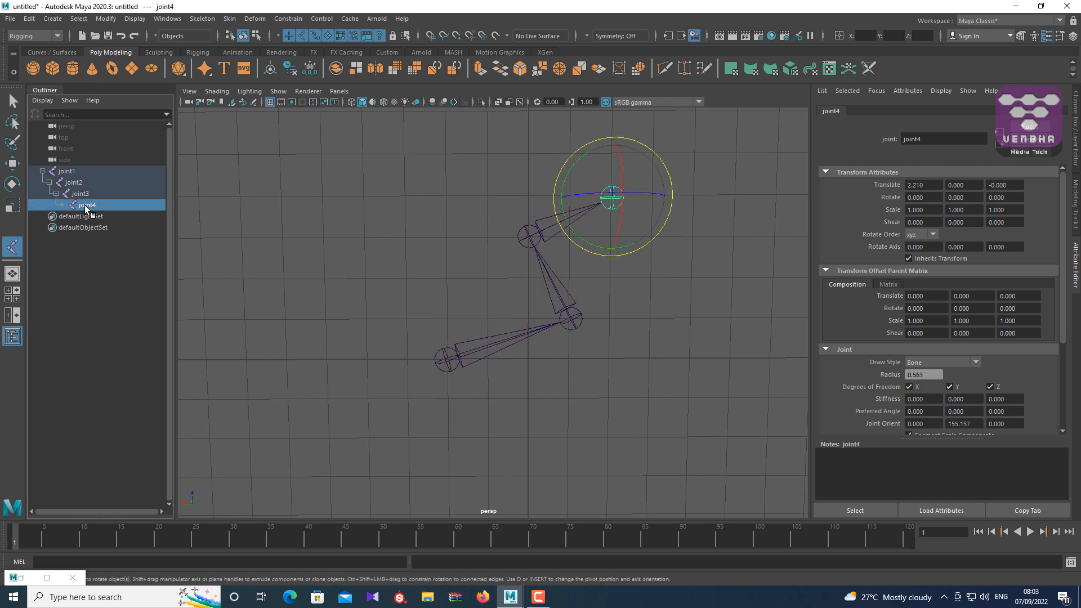
click(80, 195)
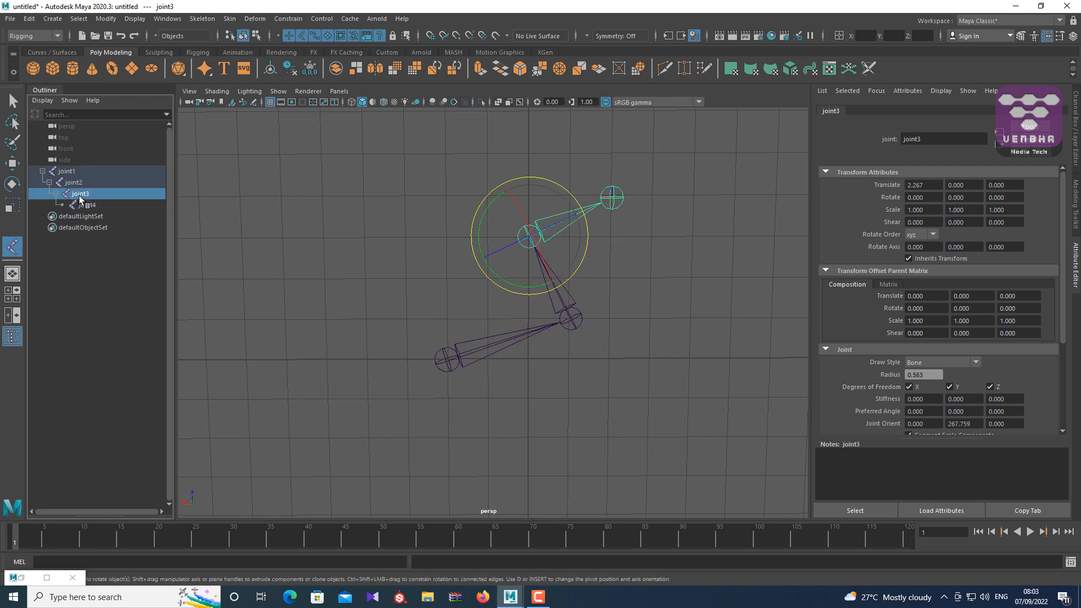
click(75, 184)
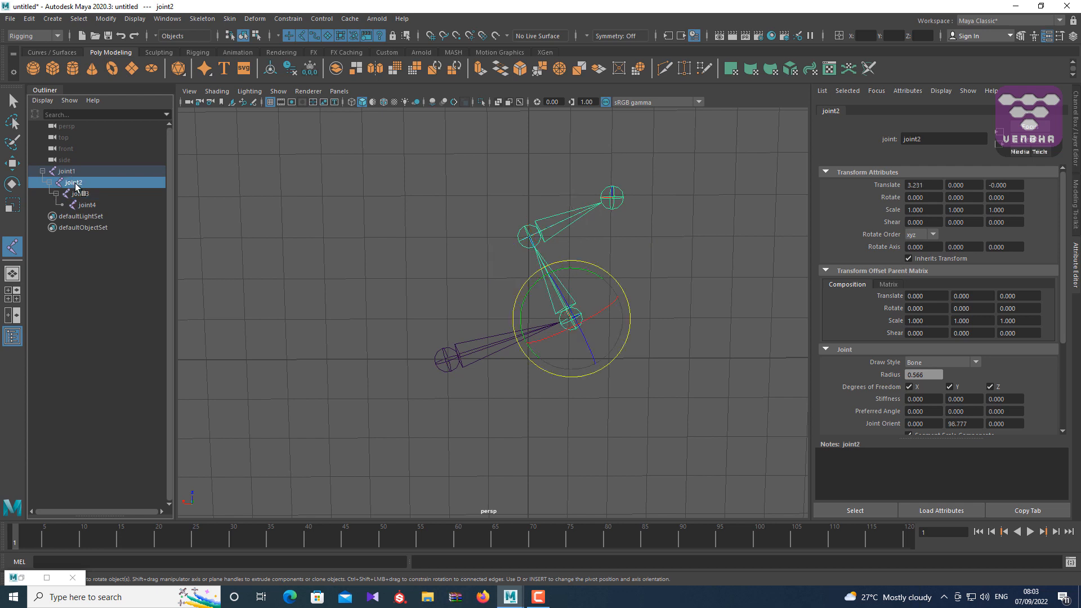
click(72, 173)
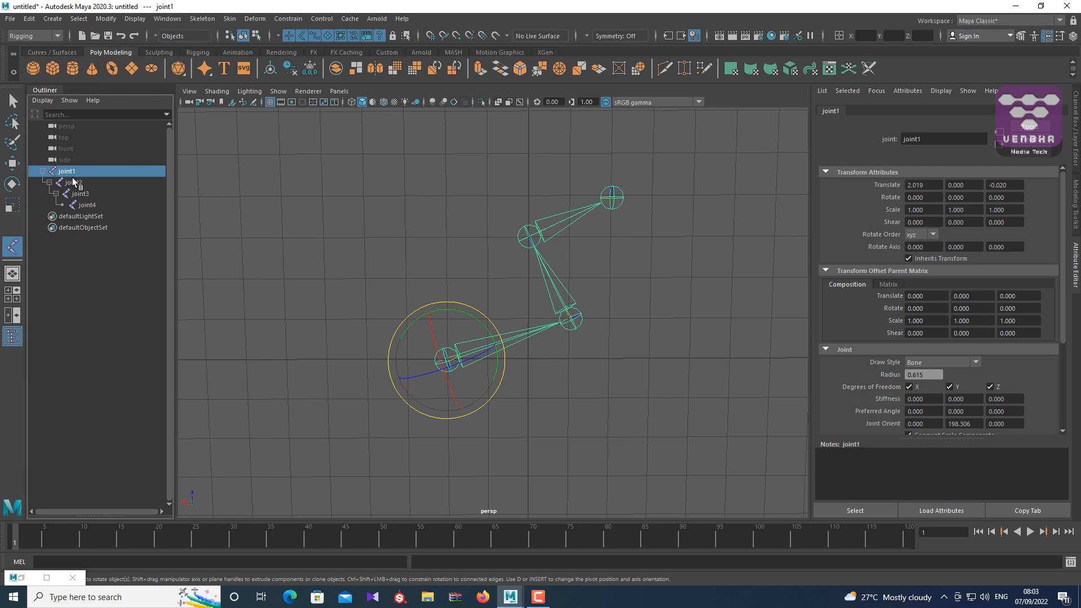
click(79, 193)
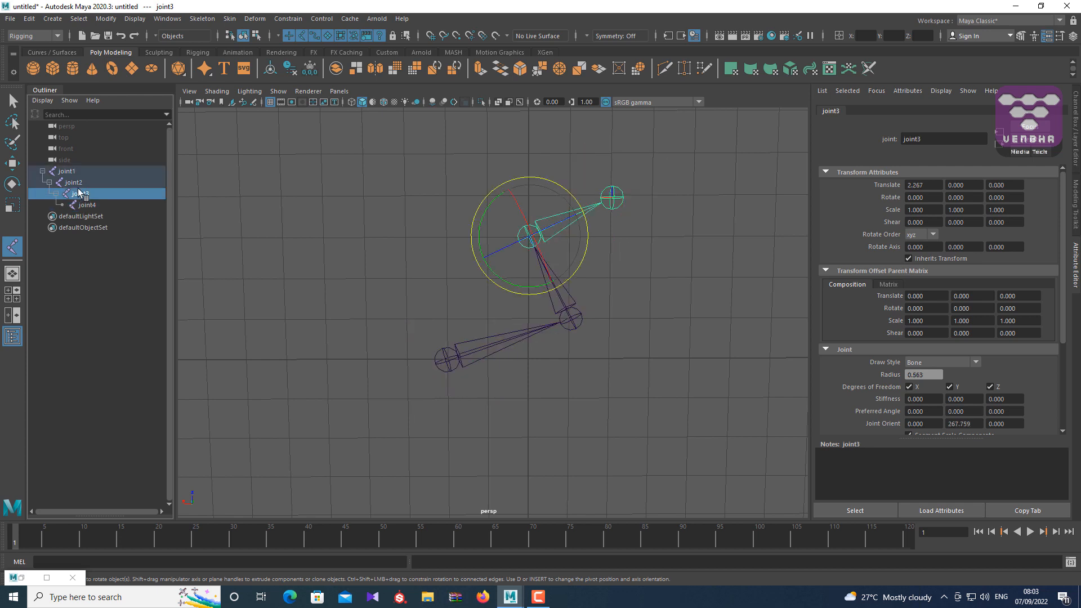
click(73, 182)
- Try rotating joint1 by about -26.08° and joint2 by about 9° around Y, undoing each rotation
click(71, 172)
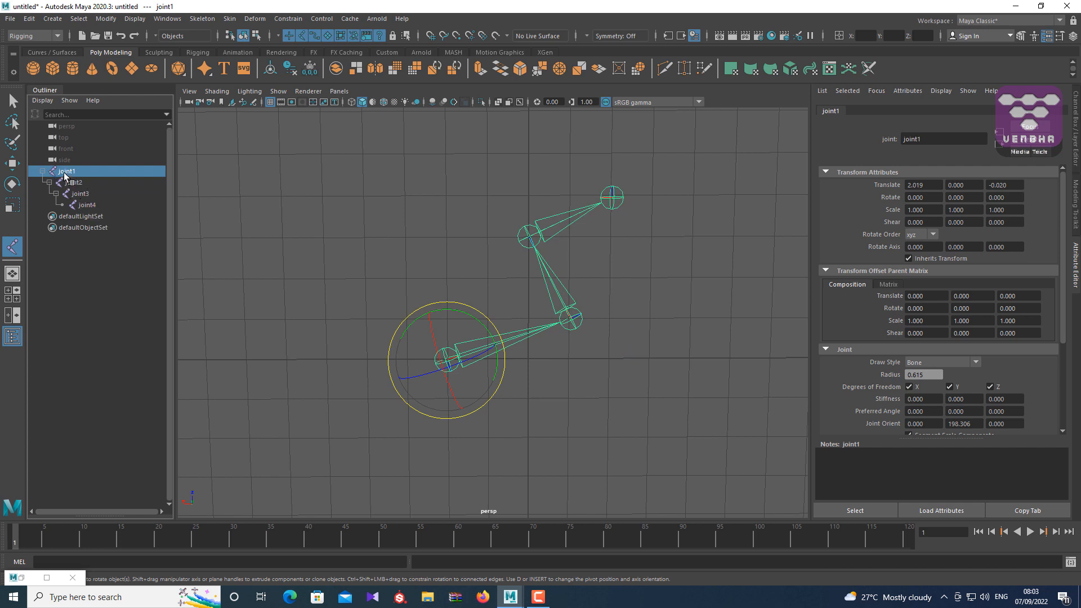
drag(469, 314, 484, 333)
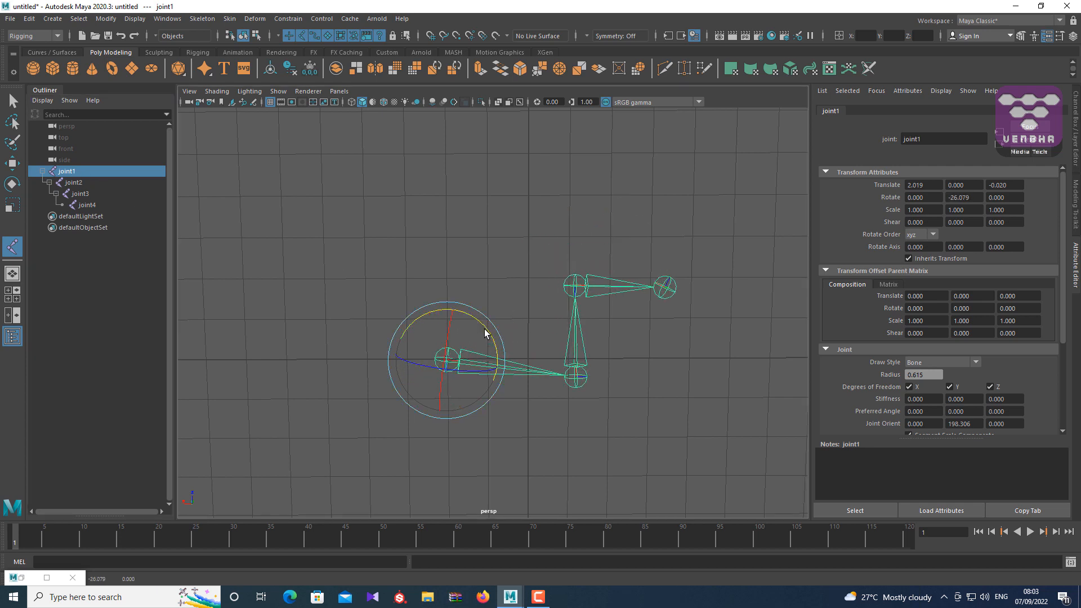
key(ctrl+z)
click(85, 185)
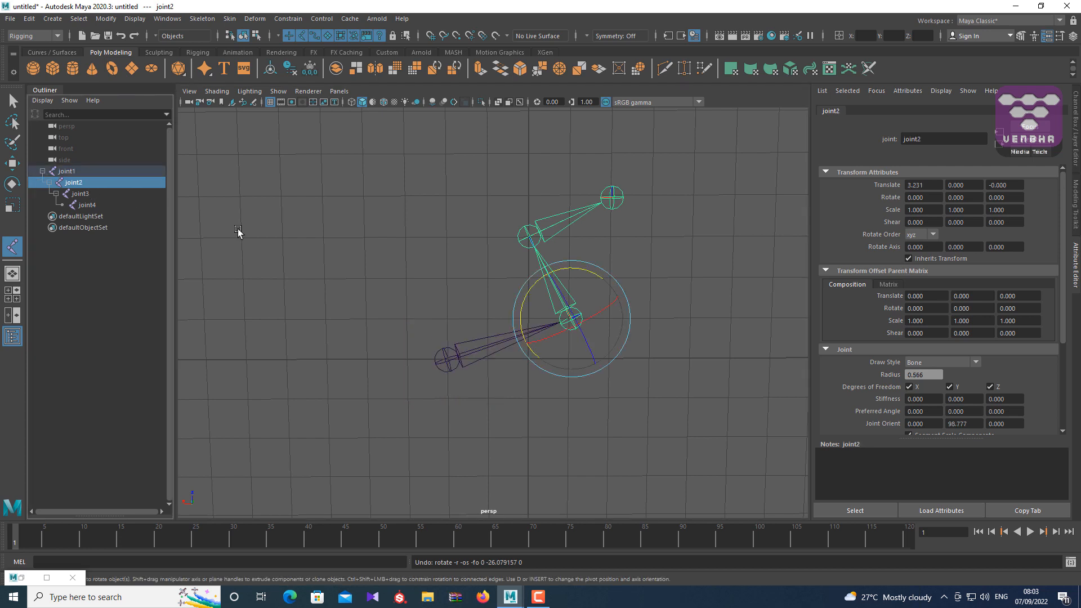
drag(586, 270, 578, 273)
key(ctrl+z)
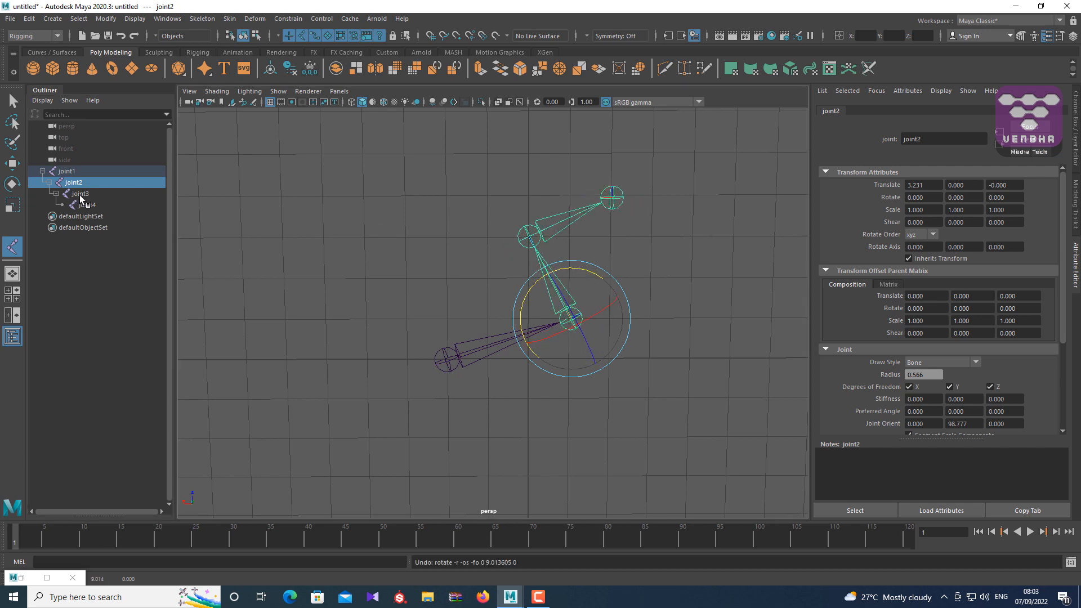
drag(79, 195, 66, 175)
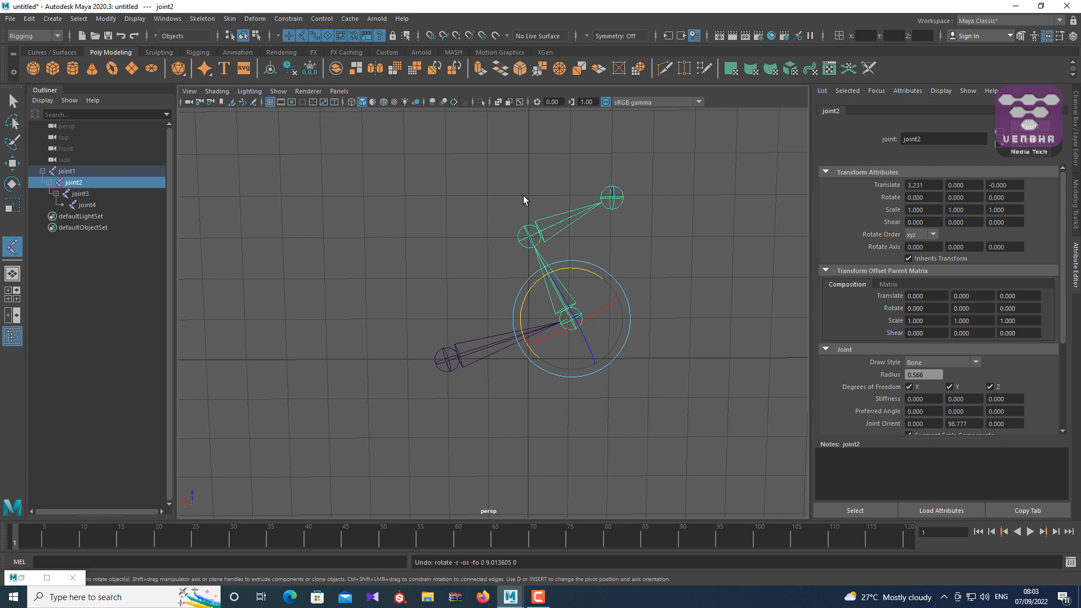
click(457, 248)
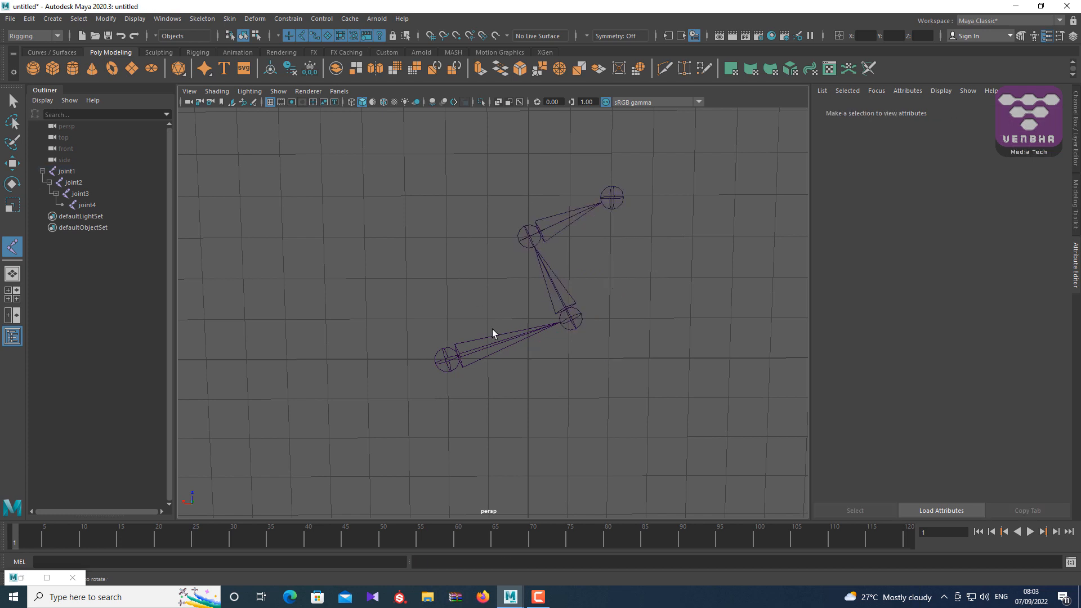
- Select the root joint and examine the joint chain and its local axes from several angles in the perspective view
alt+drag(572, 353, 549, 336)
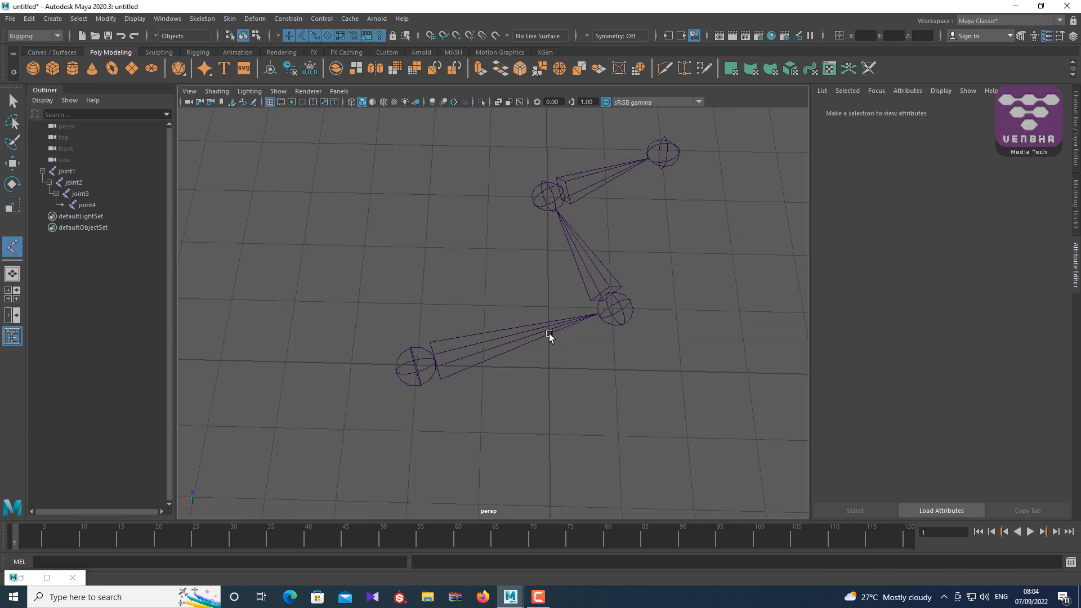
click(408, 373)
alt+drag(519, 396, 550, 354)
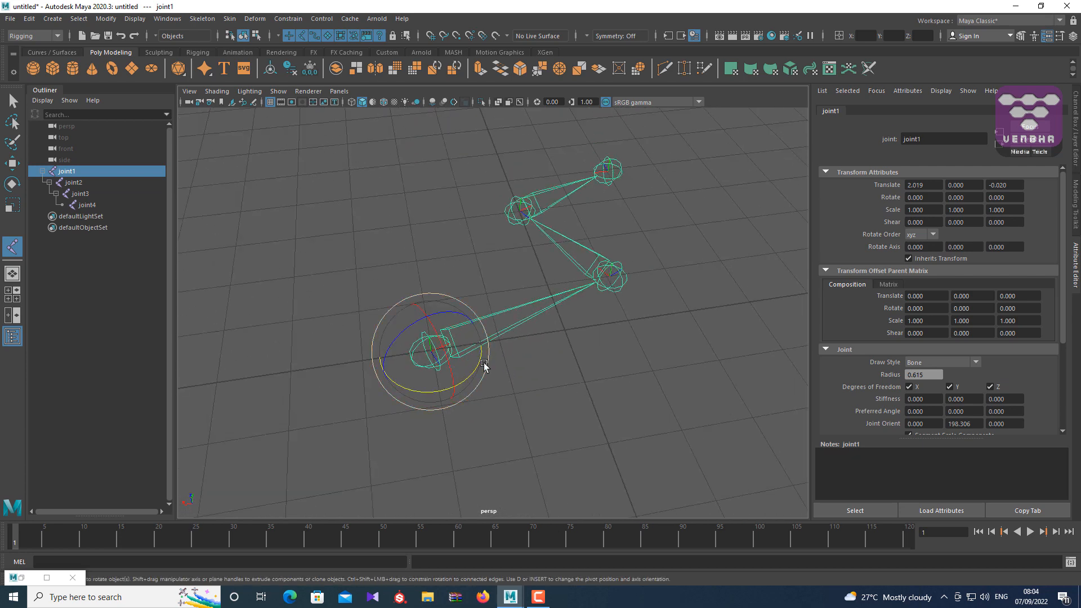
alt+drag(484, 365, 488, 366)
alt+drag(613, 373, 387, 371)
alt+drag(480, 362, 519, 391)
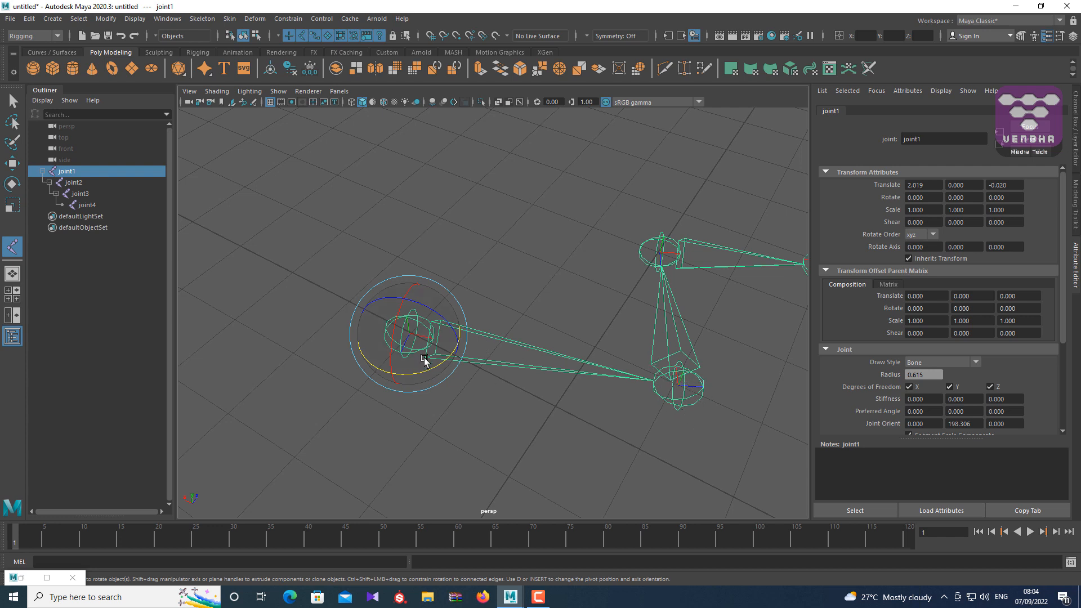
alt+drag(700, 403, 646, 426)
alt+drag(707, 404, 534, 465)
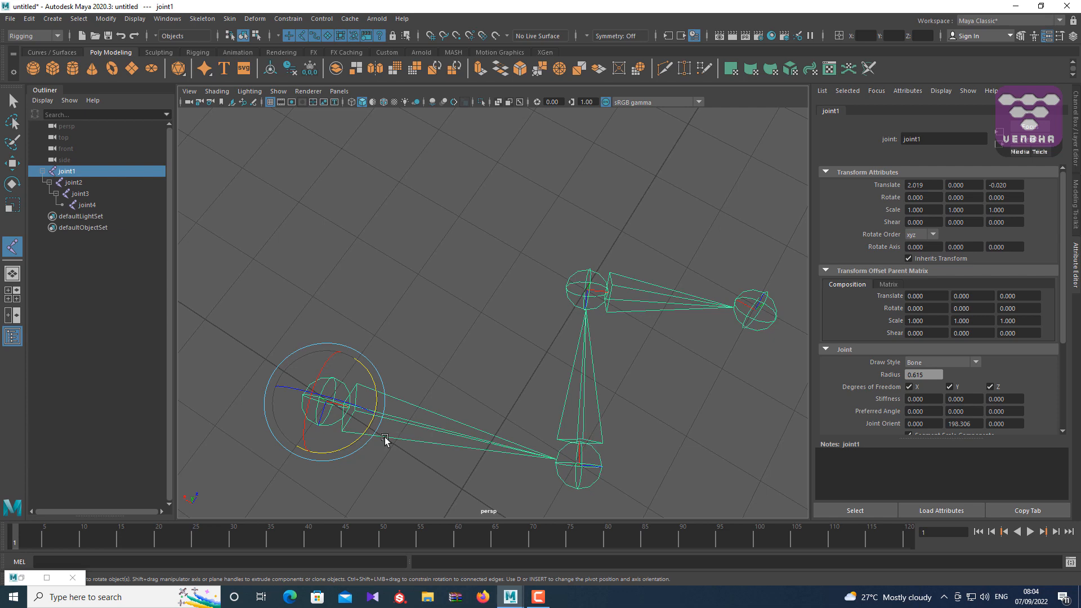
alt+drag(221, 519, 369, 414)
alt+middle_drag(368, 414, 405, 393)
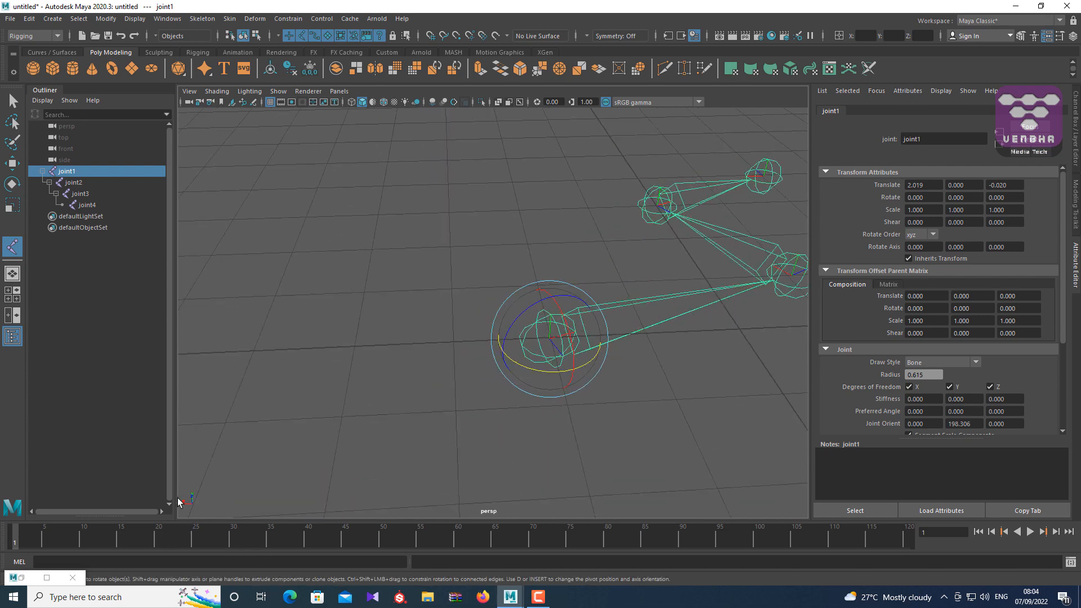
alt+drag(225, 479, 203, 518)
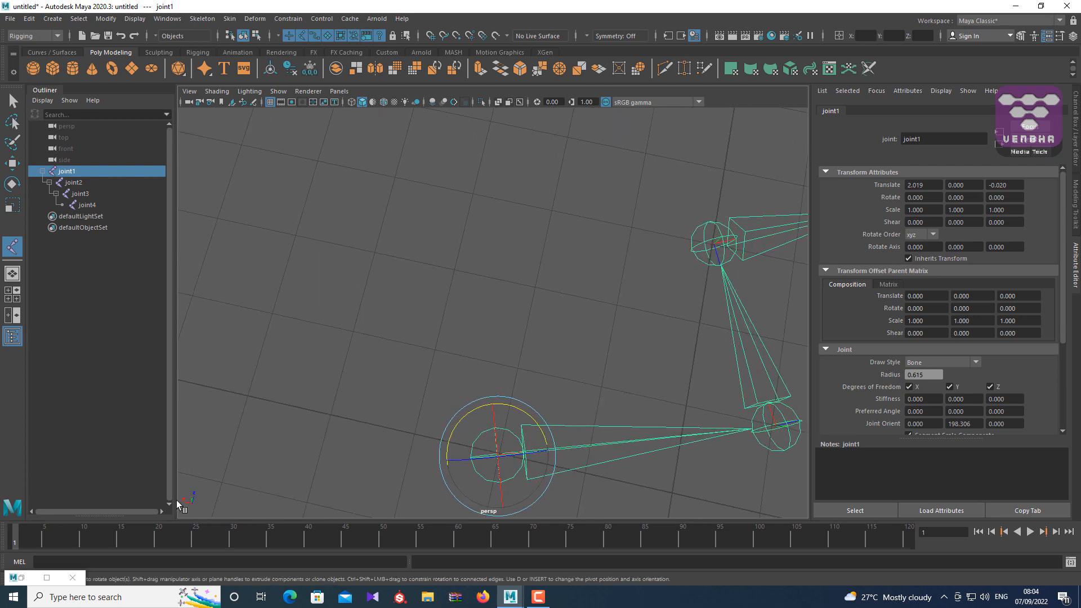
alt+middle_drag(666, 346, 491, 346)
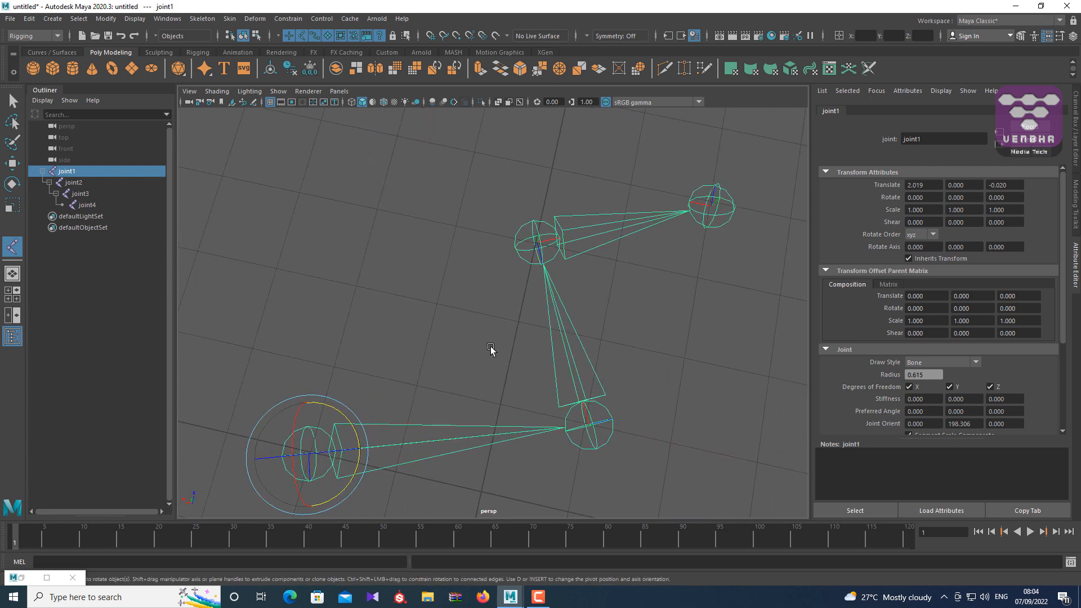
alt+drag(491, 346, 559, 365)
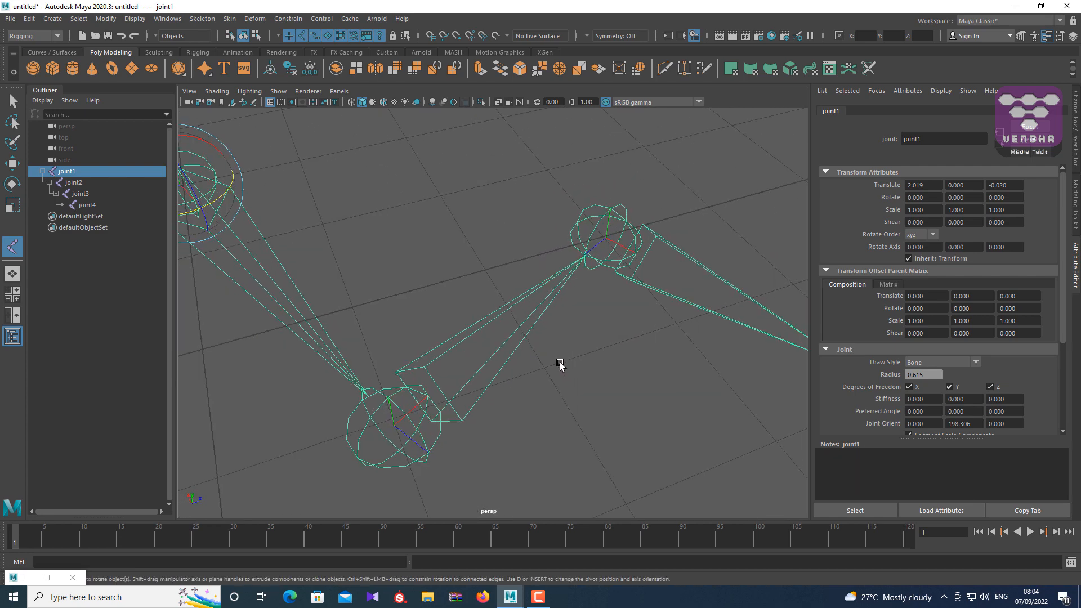
- Try rotating joint2 by about 37.46° around Y and undo the rotation
click(400, 424)
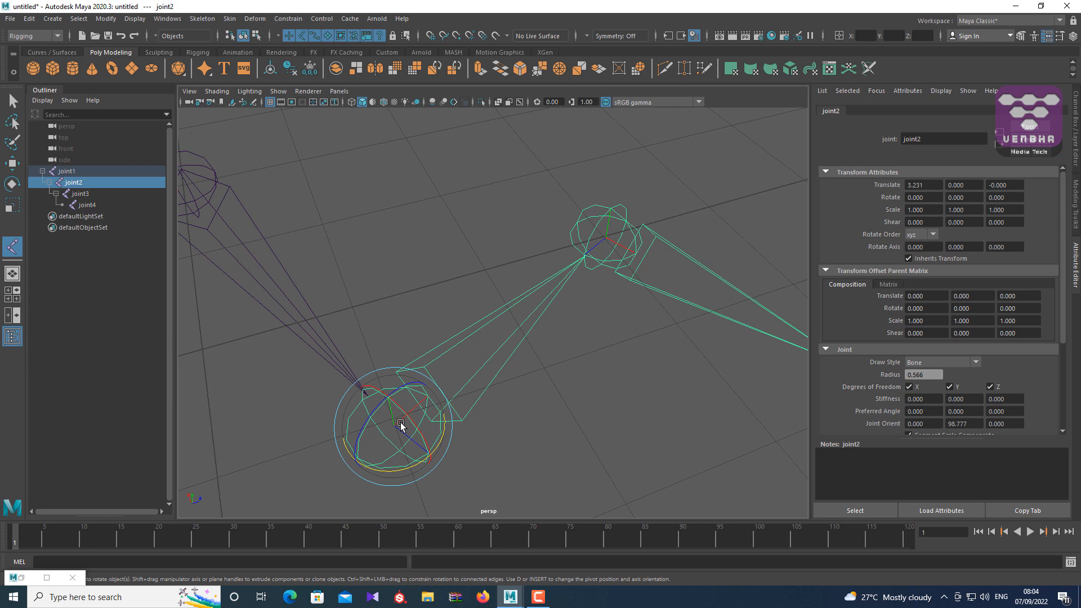
middle_drag(628, 329, 574, 348)
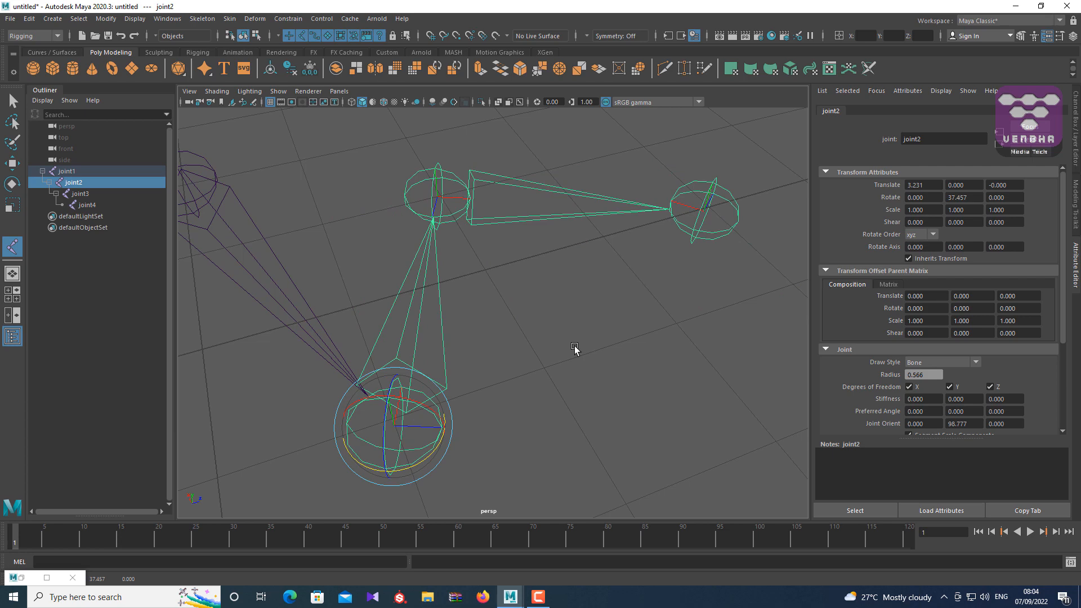
key(ctrl+z)
- Select joint3, joint4, joint2 and joint1 in the viewport to examine which part of the chain each one controls
click(621, 231)
scroll(673, 342, down, 2)
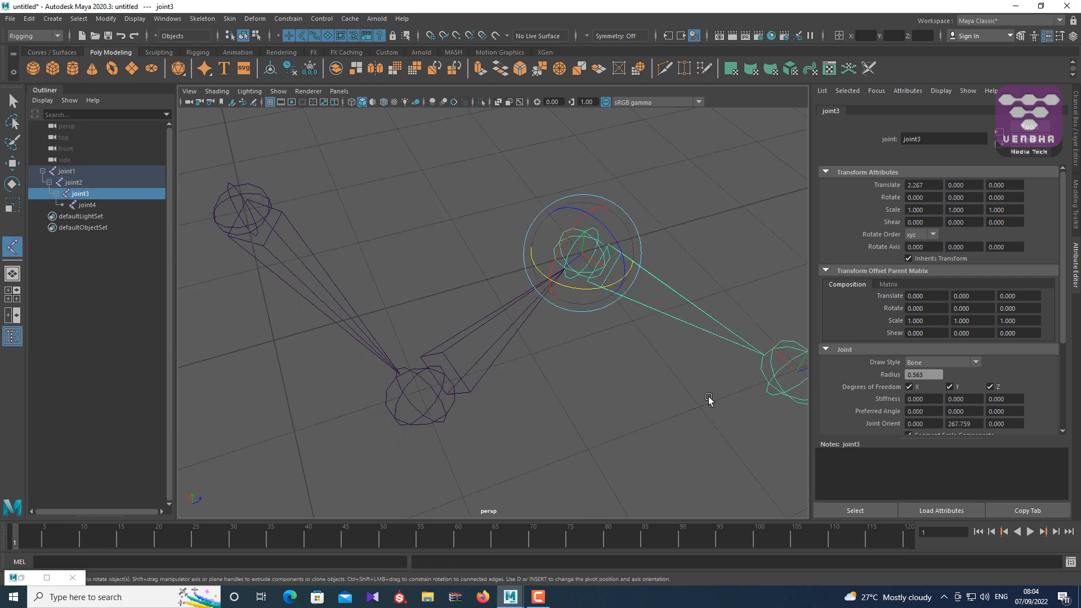
alt+drag(734, 406, 584, 438)
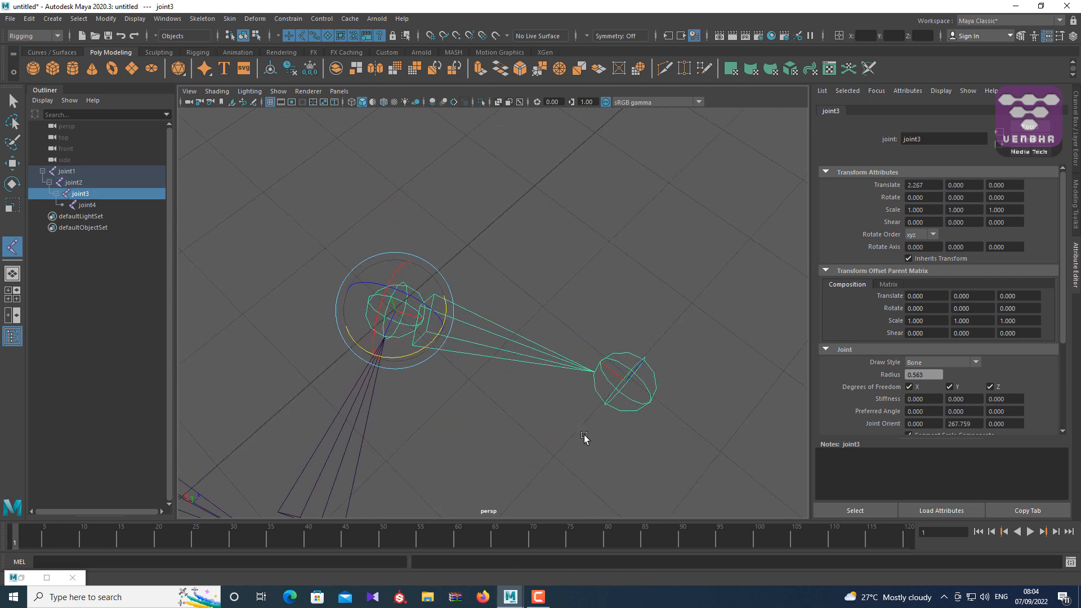
click(625, 380)
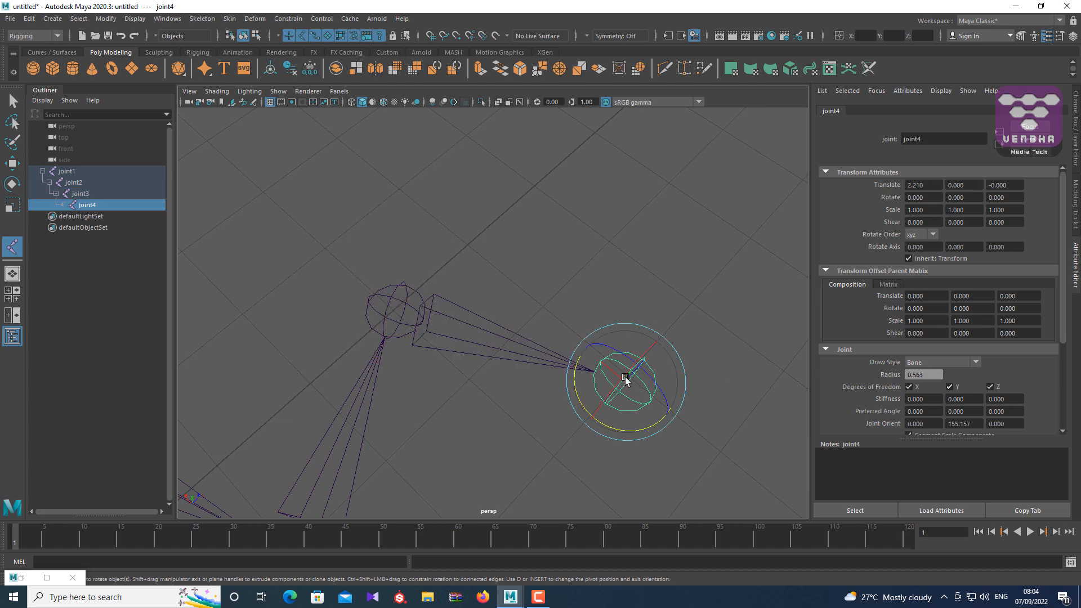
alt+drag(499, 398, 485, 430)
click(420, 429)
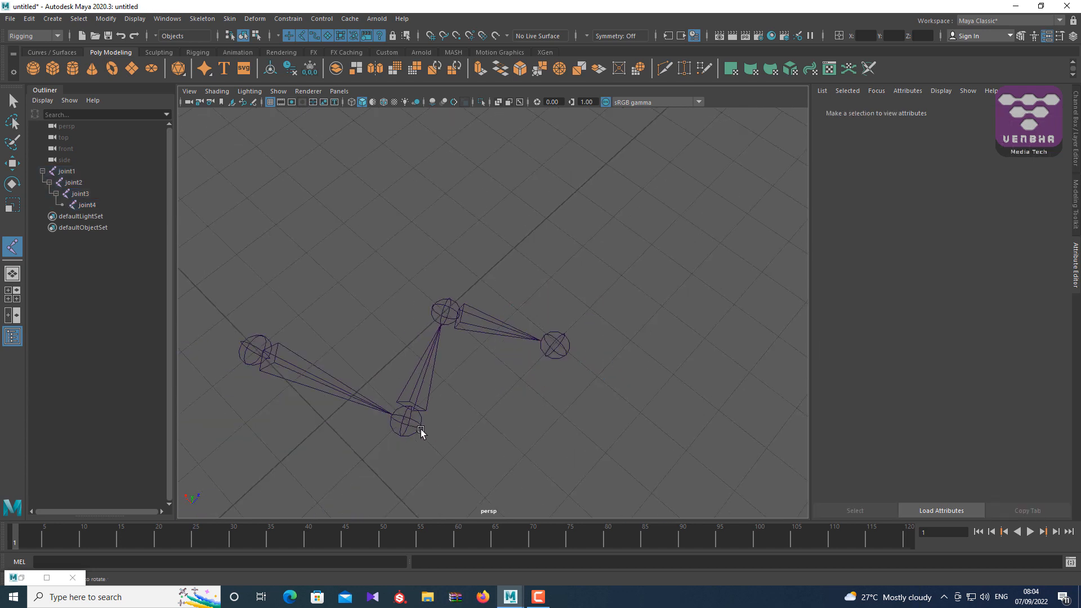
click(420, 429)
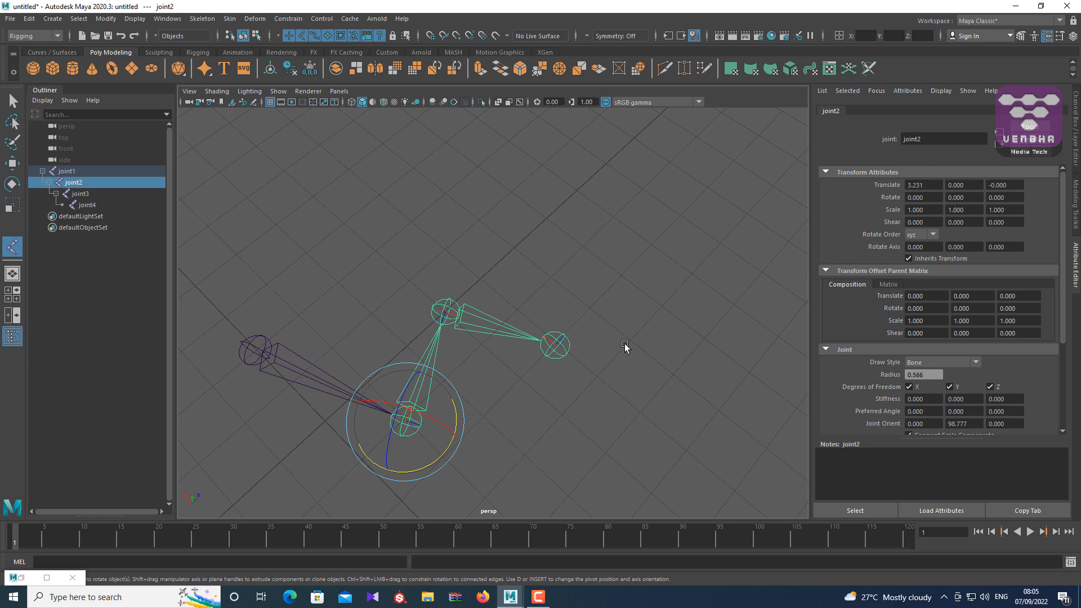
click(532, 414)
click(406, 428)
click(254, 345)
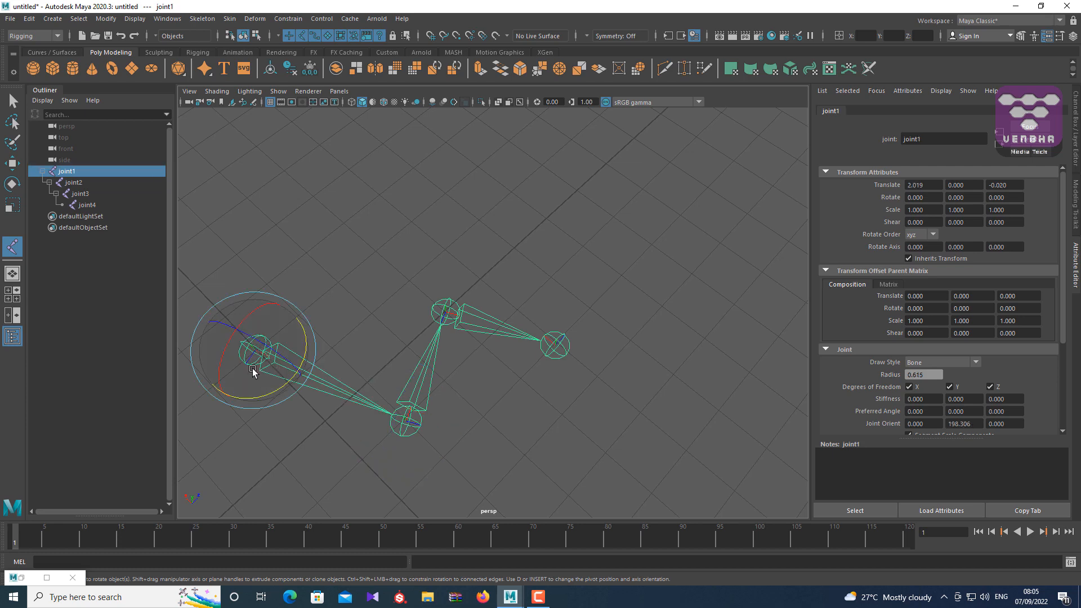
- Rotate joint1 around Y to about 36.4°, undoing the last small adjustment
drag(269, 393, 346, 459)
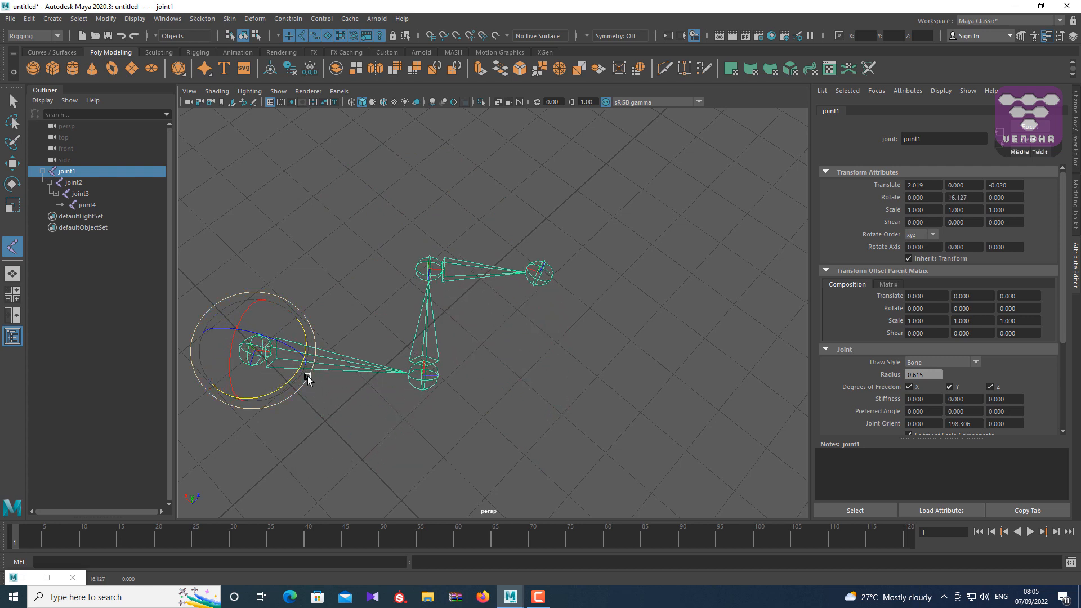
drag(289, 374, 354, 415)
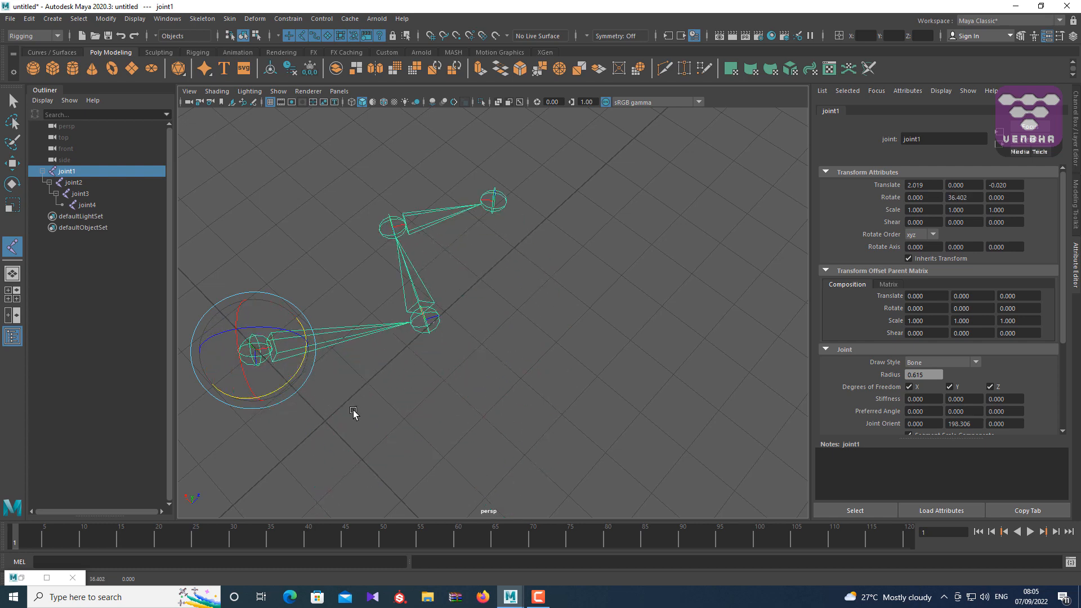
key(f)
alt+drag(482, 425, 502, 422)
drag(536, 366, 535, 373)
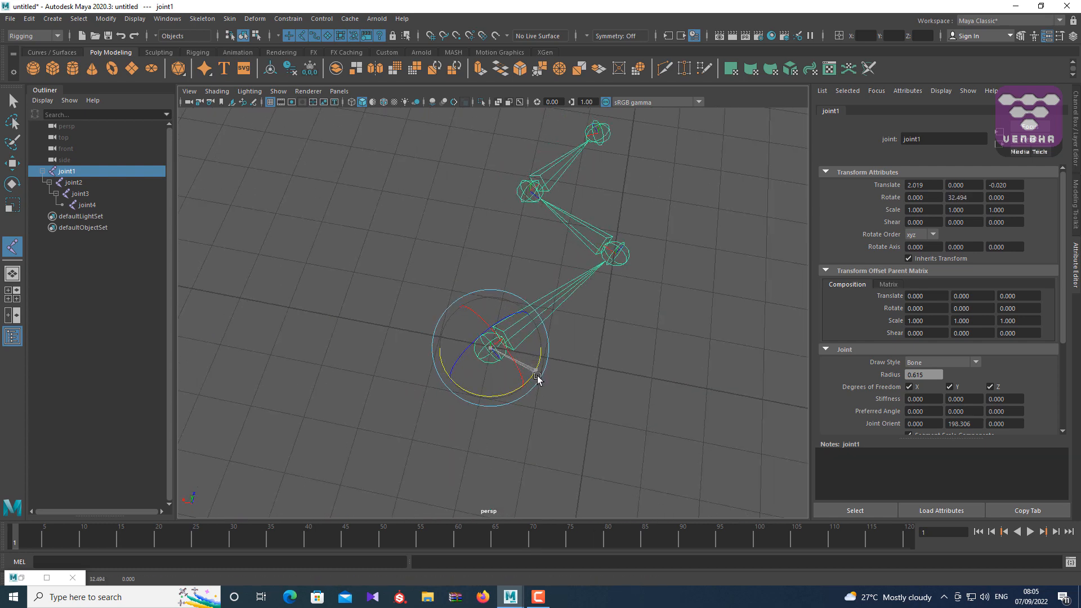
key(ctrl+z)
- Try rotating joint2 by about -37.7° around Y and undo the rotation
click(611, 245)
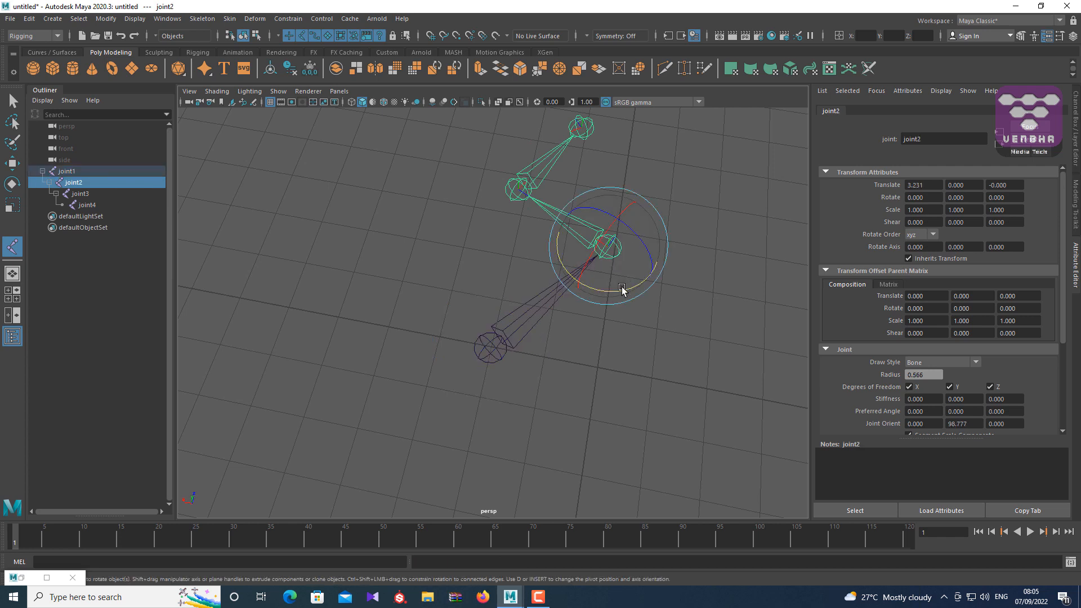
drag(619, 290, 584, 304)
key(ctrl+z)
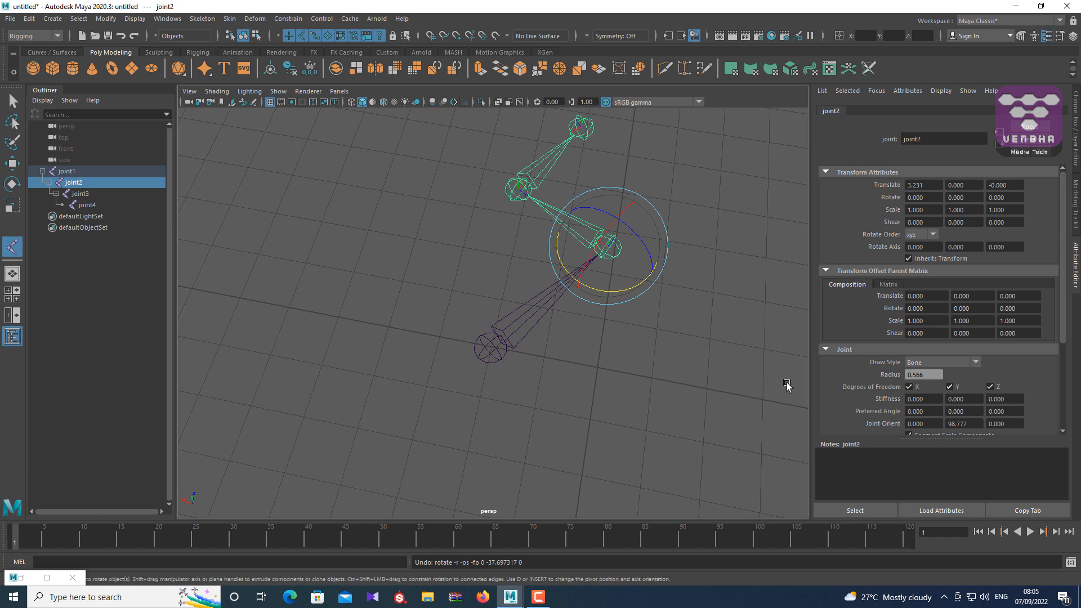
- Examine the degrees of freedom and joint orientation in joint2's Joint attributes
scroll(630, 382, down, 2)
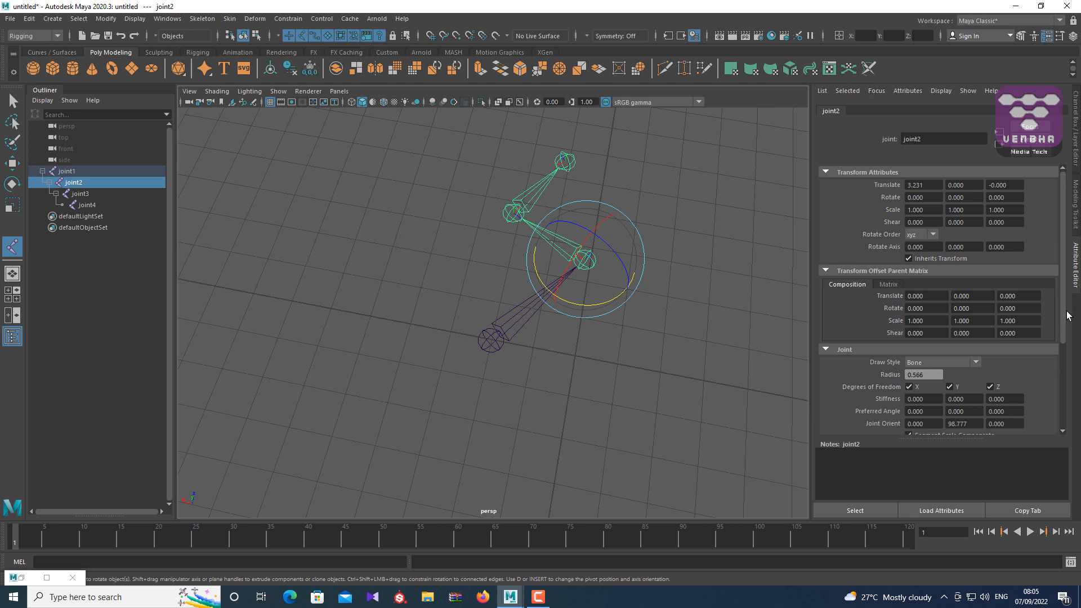
scroll(1064, 309, down, 4)
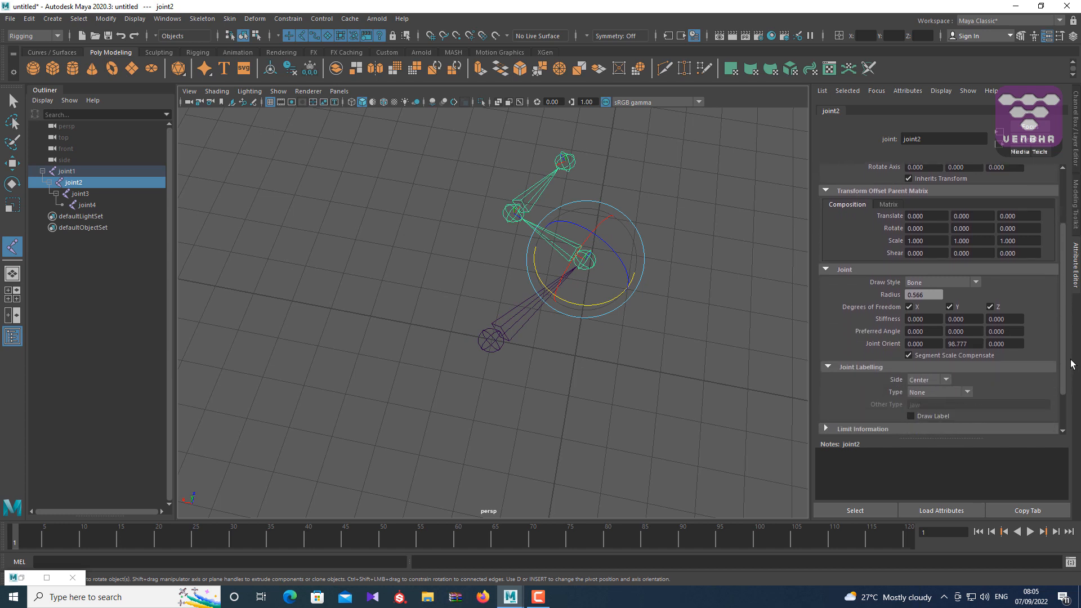
click(1077, 152)
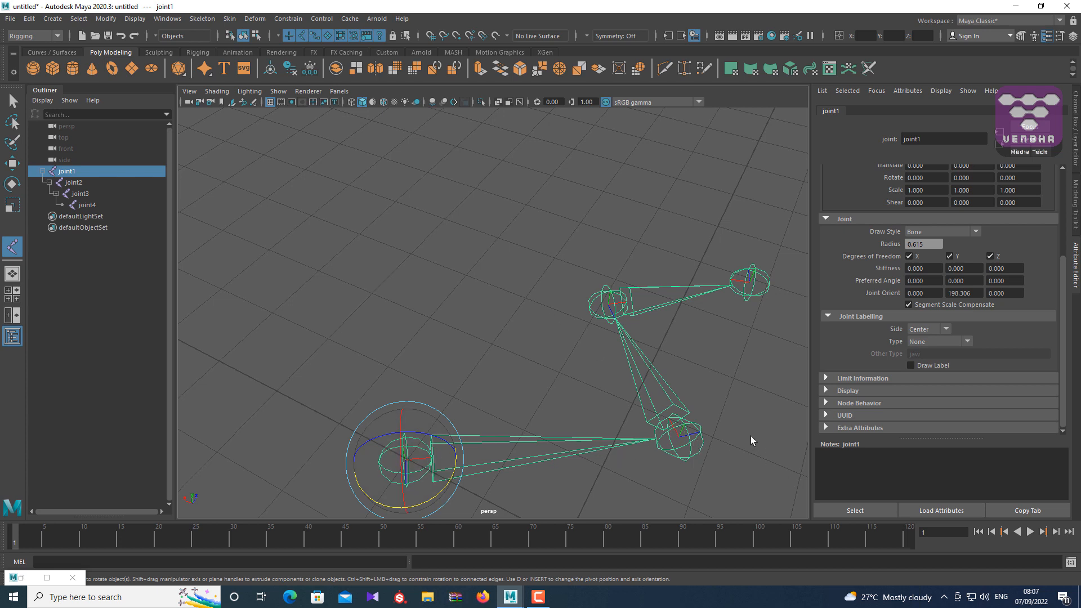
- Try setting joint2's Joint Orient Y to 0 and undo the change
click(682, 438)
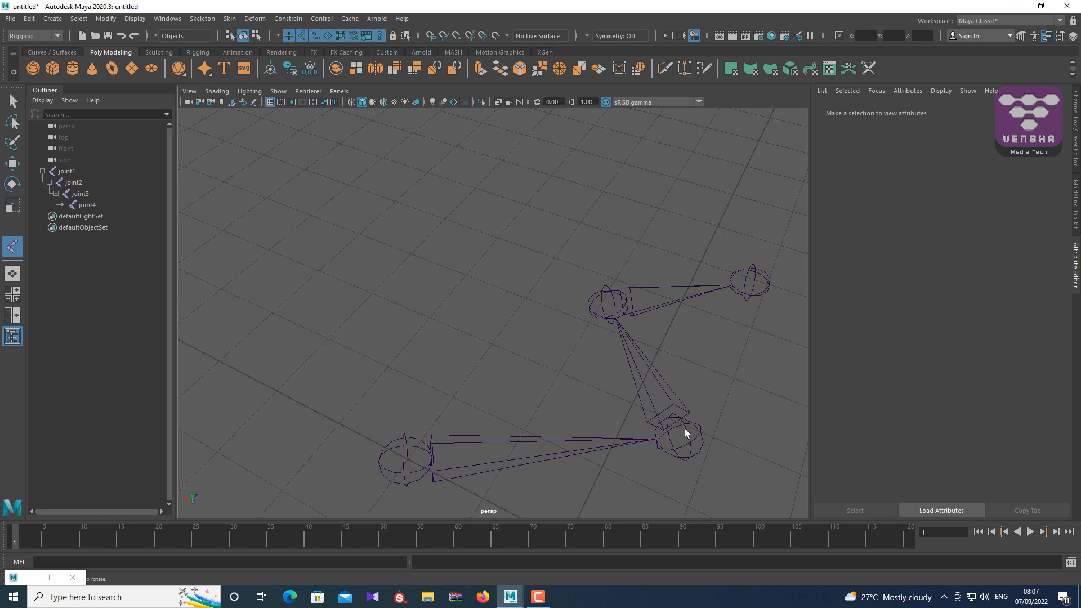
click(685, 429)
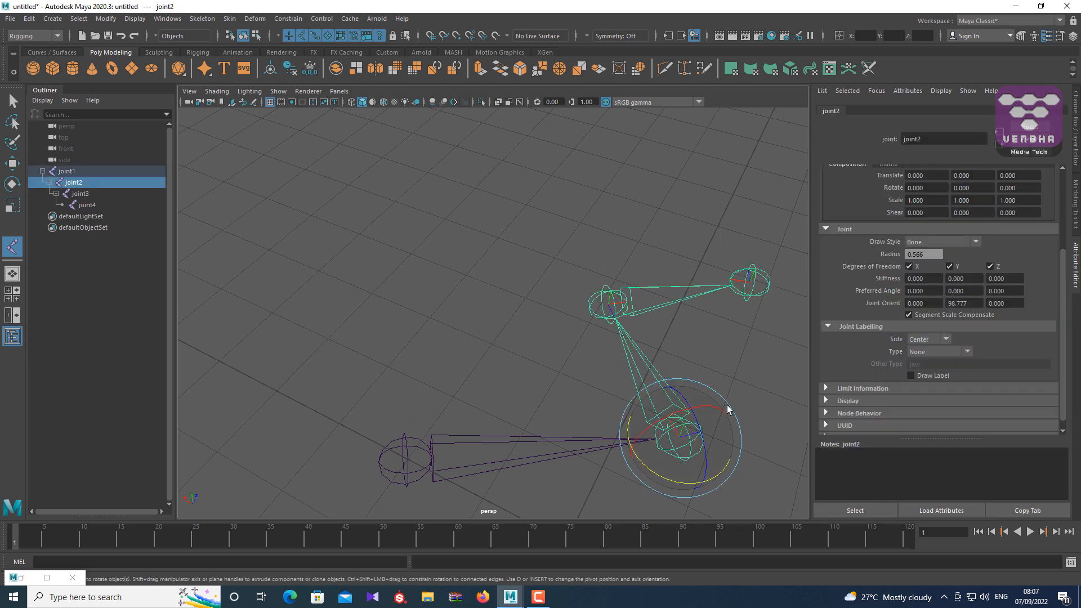
click(974, 303)
text(0)
key(Return)
scroll(545, 228, down, 5)
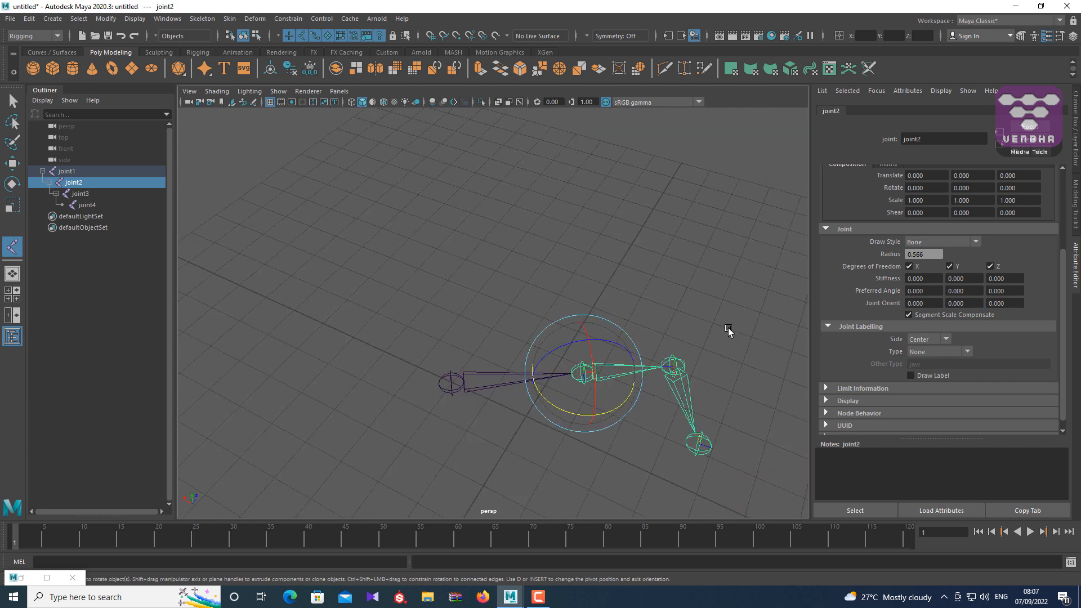
key(ctrl+z)
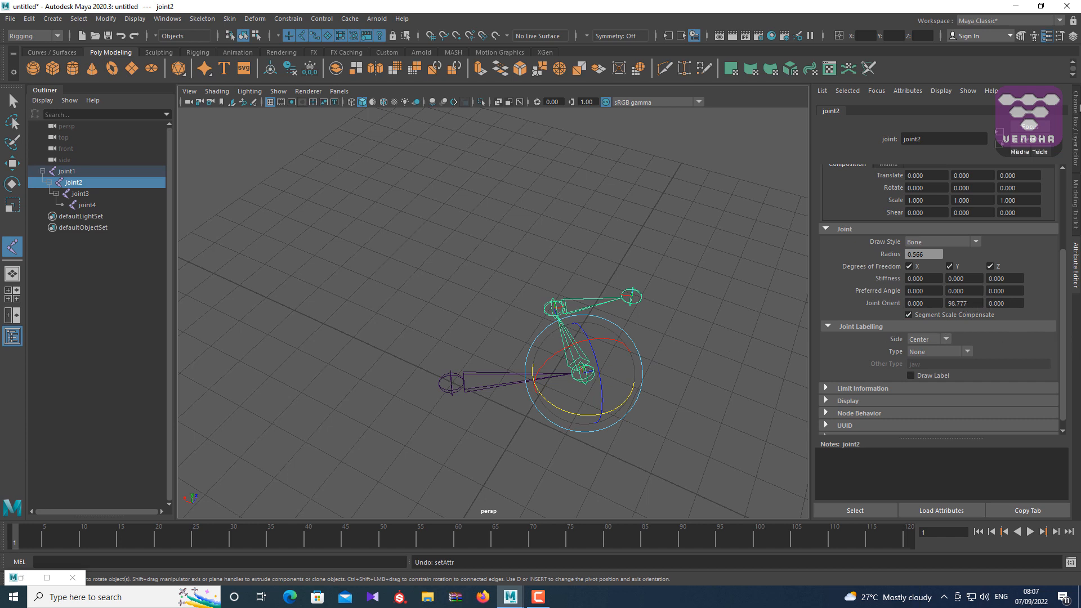
- Rotate joint2 by about -44.18° around Y to compare its rotation and orientation values, and reset Rotate Y to 0
click(1077, 149)
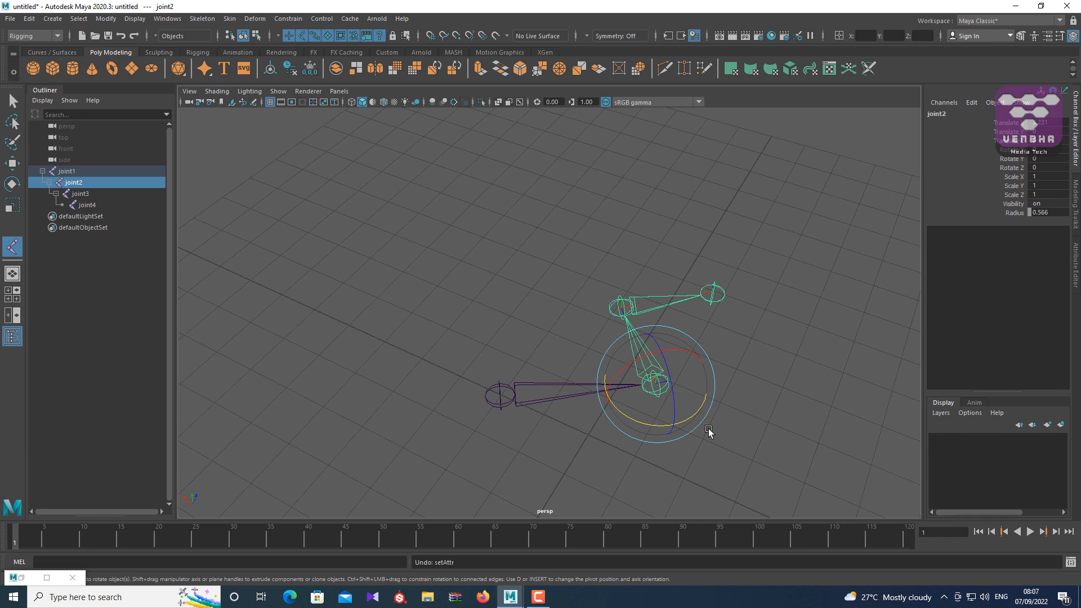
drag(694, 416, 652, 434)
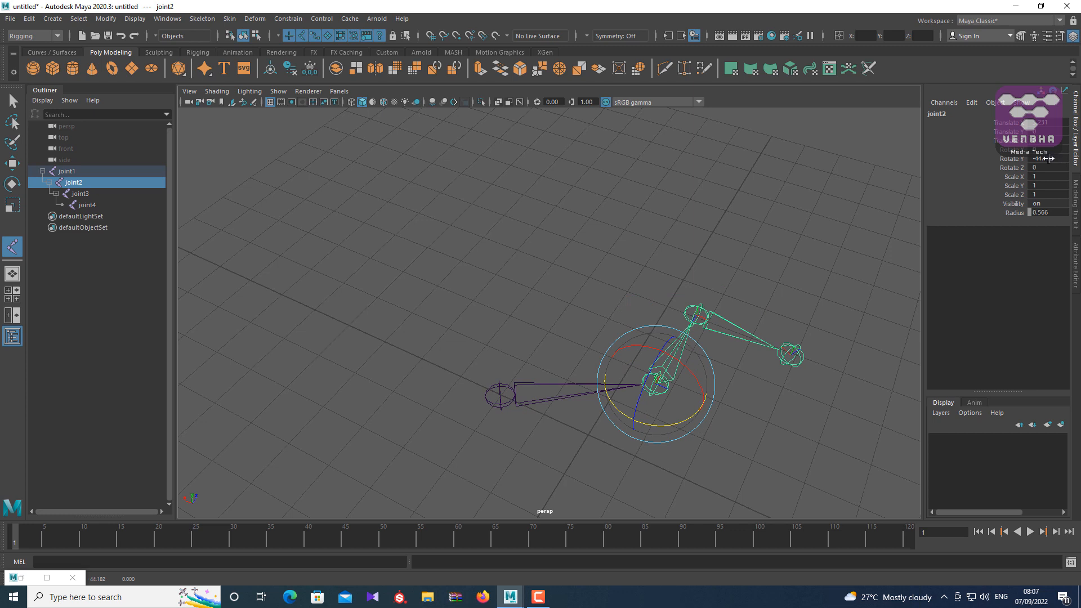
key(ctrl+a)
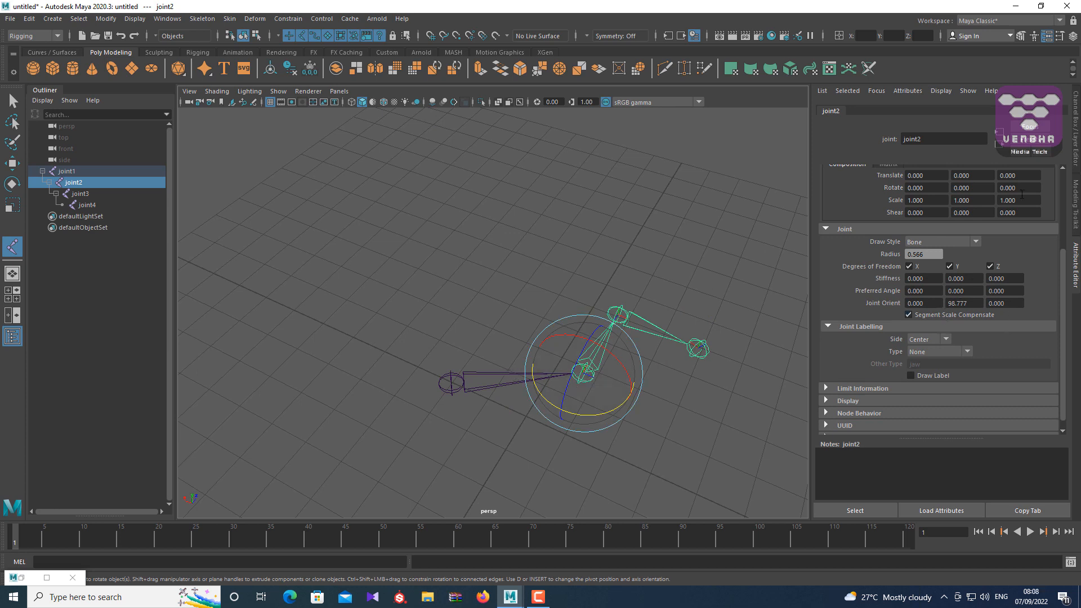
click(1075, 104)
click(1056, 159)
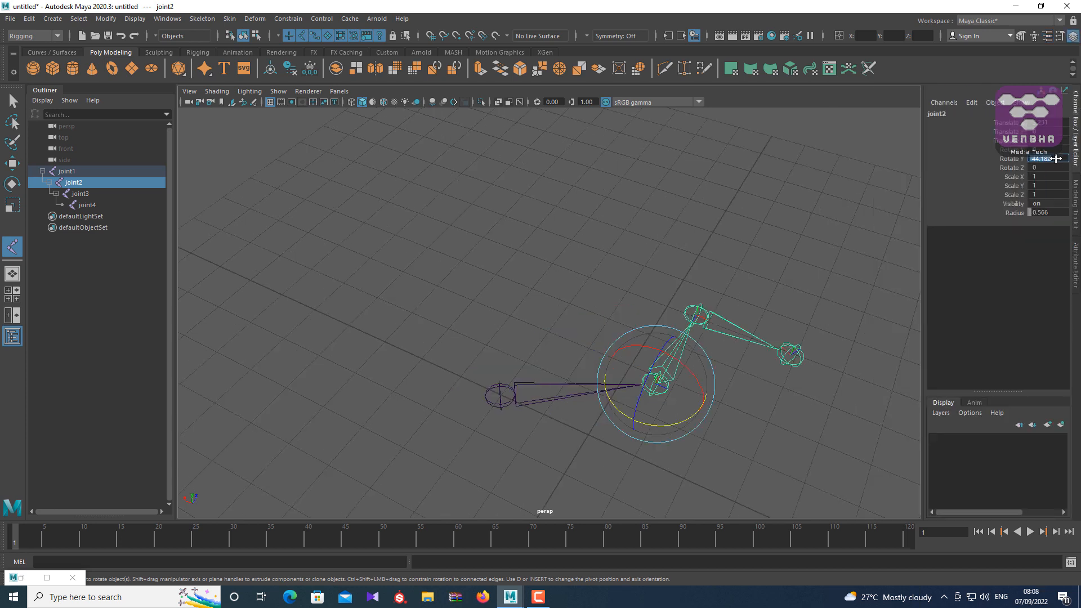
text(0)
key(Return)
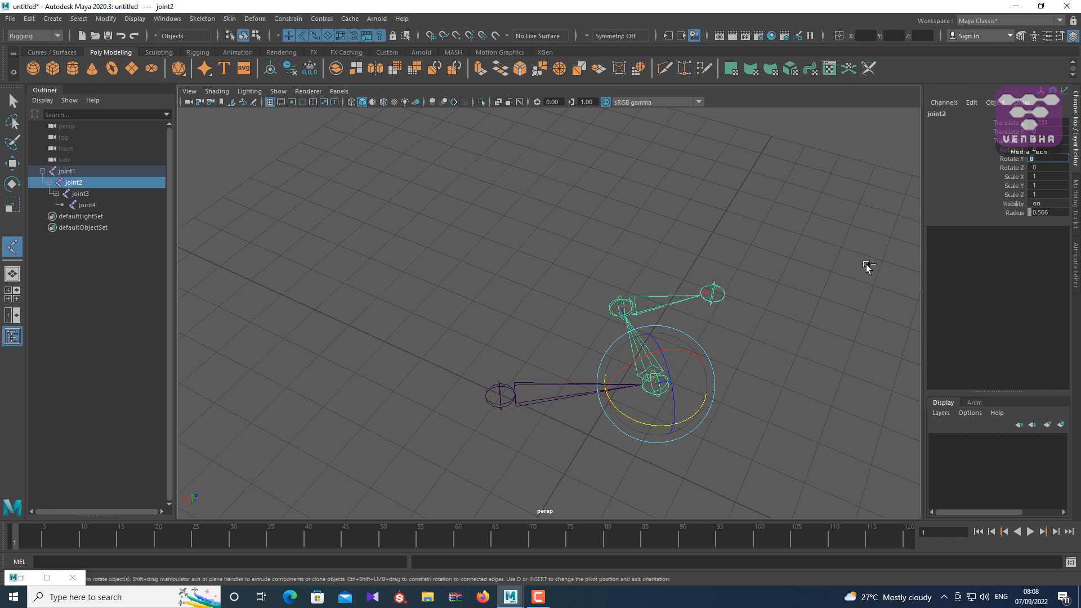
- Restrict joint2's degrees of freedom to Y only and test a rotation around Y, undoing the rotation
key(ctrl+a)
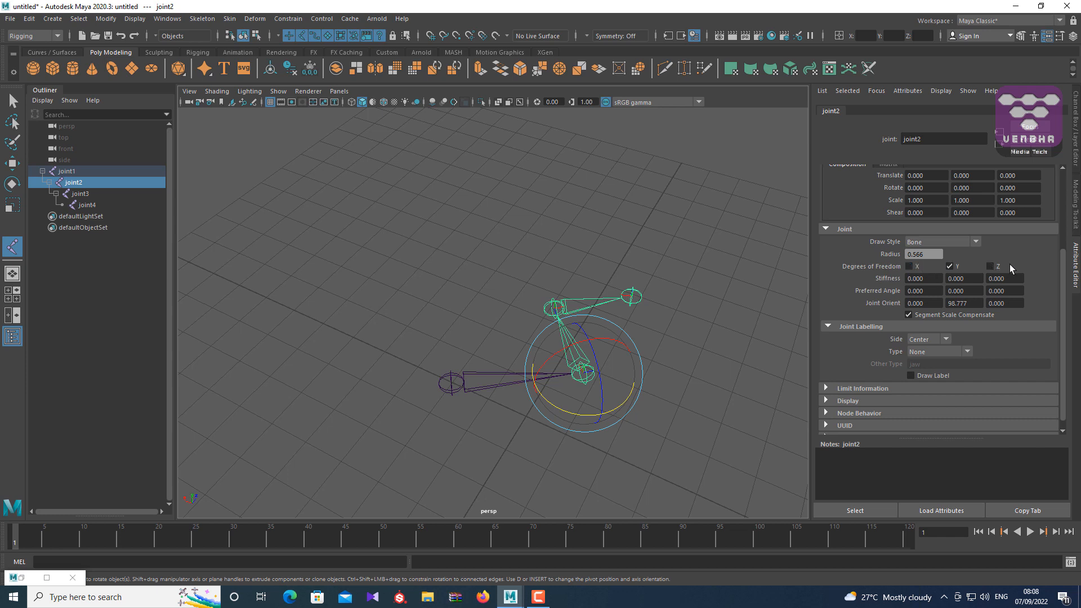
drag(575, 415, 475, 434)
key(ctrl+z)
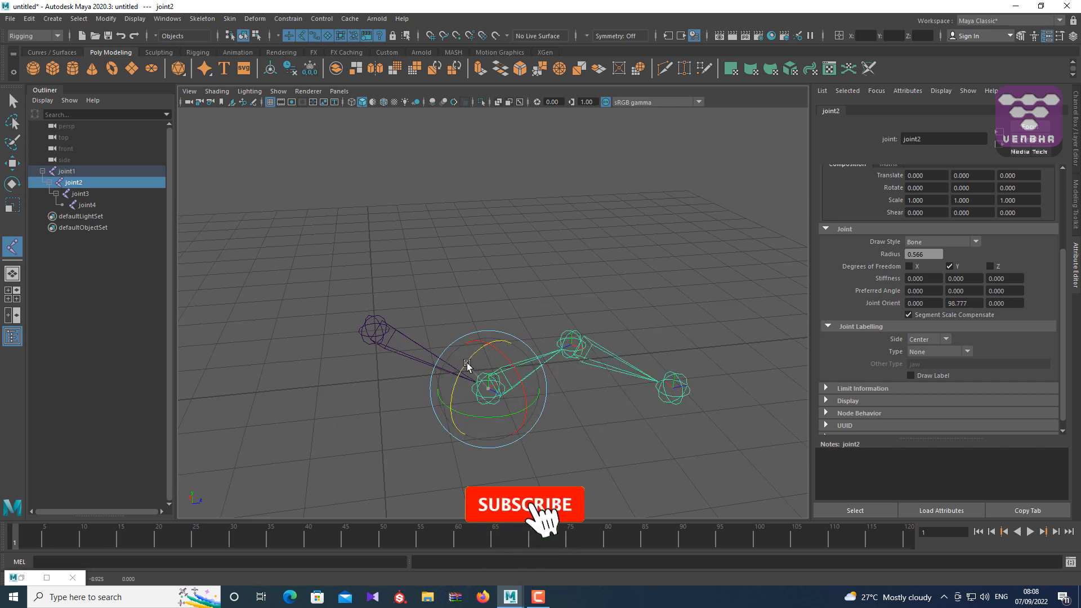
- Try rotating joint2 around its disabled axes from different views, undoing the attempts
drag(468, 367, 410, 345)
drag(390, 384, 495, 388)
key(ctrl+z)
alt+middle_drag(572, 391, 437, 331)
scroll(437, 331, up, 3)
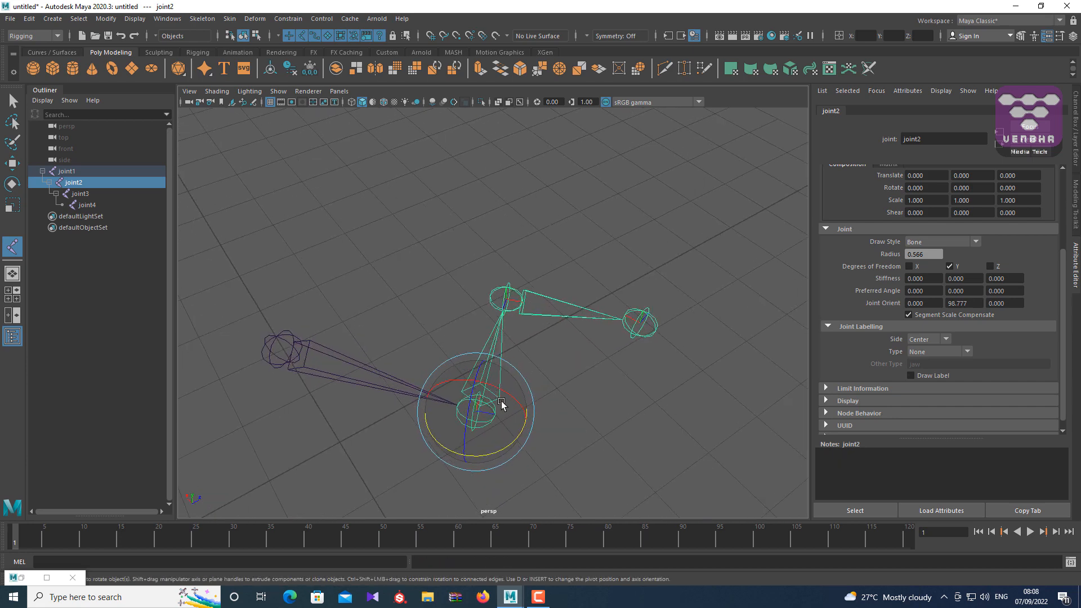
drag(469, 406, 465, 439)
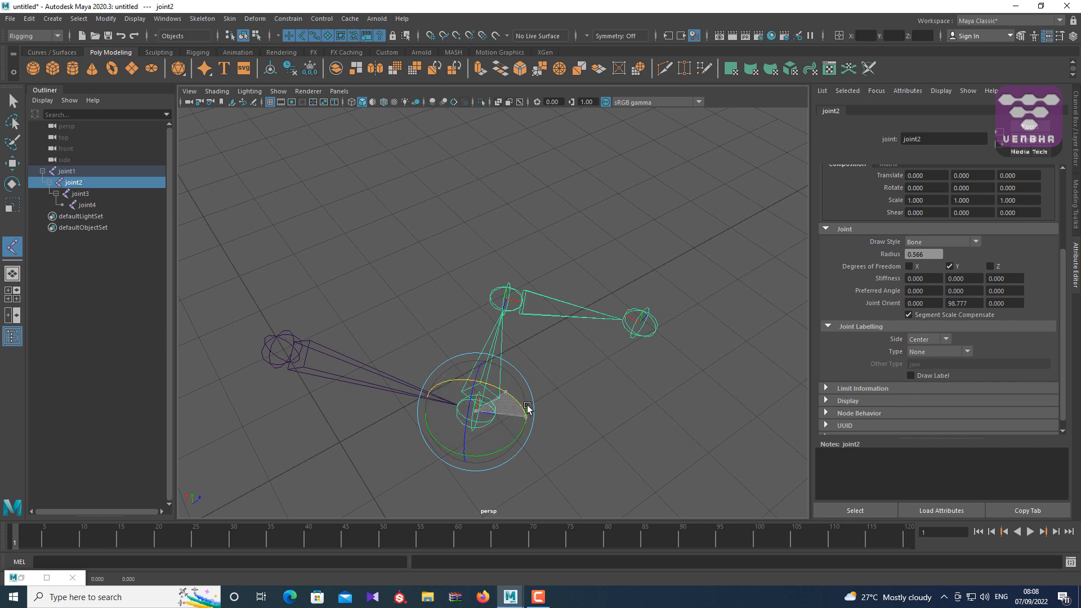
drag(523, 410, 407, 363)
key(ctrl+z)
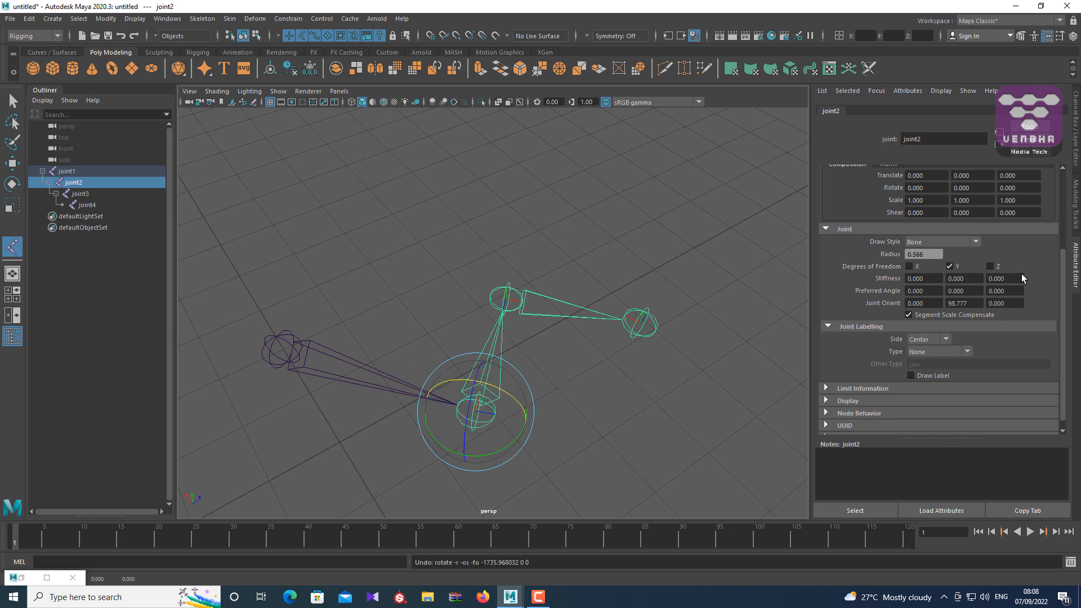
- Restrict joint2's degrees of freedom to X only and try rotating the joint around Y
click(951, 267)
click(909, 267)
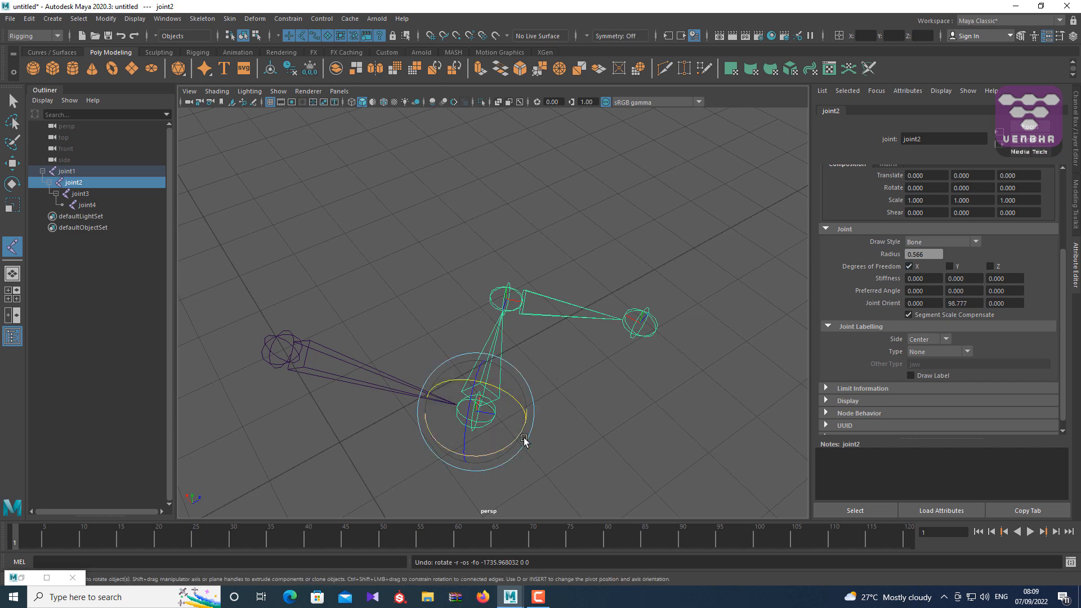
mouse_move(524, 440)
mouse_down()
mouse_move(471, 466)
mouse_move(495, 398)
mouse_move(509, 394)
mouse_move(430, 367)
mouse_move(563, 428)
mouse_move(550, 417)
mouse_move(526, 449)
mouse_move(512, 442)
mouse_move(491, 453)
mouse_move(514, 441)
mouse_up()
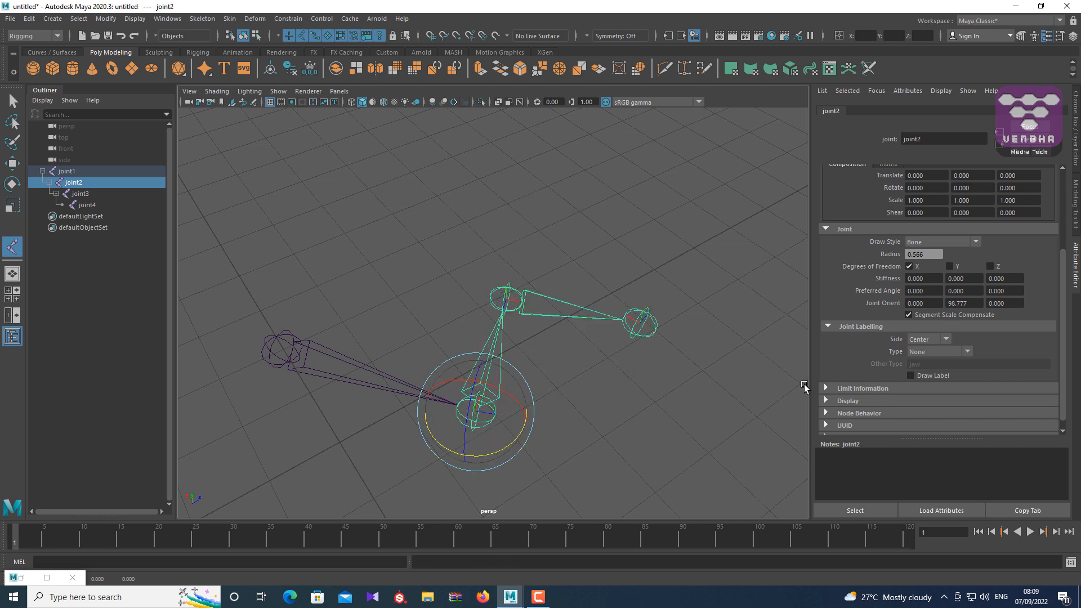
- Restrict joint2's degrees of freedom to Y only and rotate the joint by about 13.6° around Y
click(950, 267)
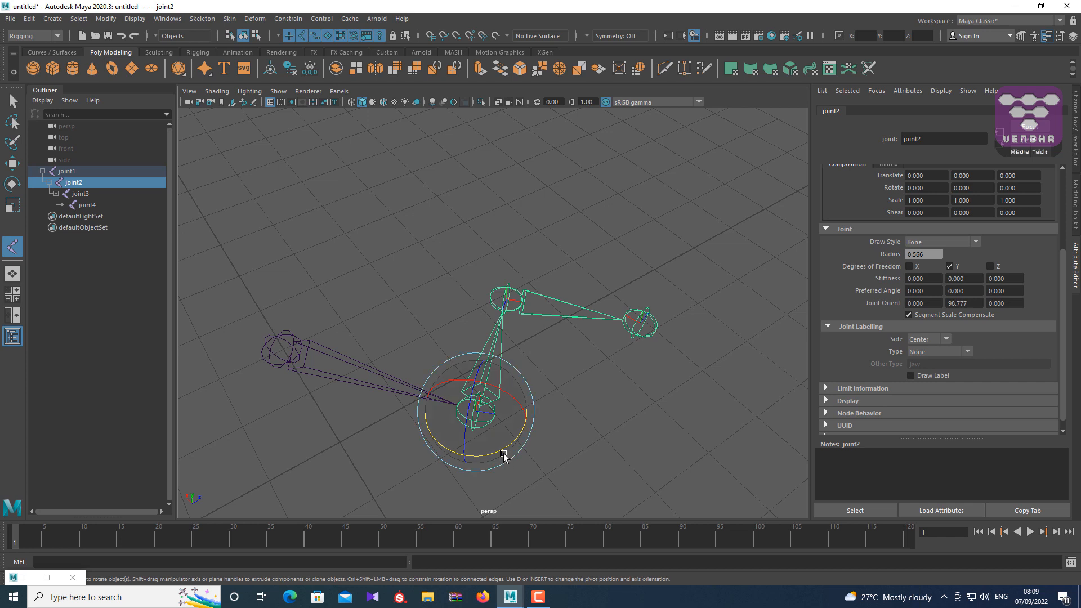
mouse_move(504, 456)
mouse_down()
mouse_move(437, 466)
mouse_move(585, 448)
mouse_move(514, 458)
mouse_up()
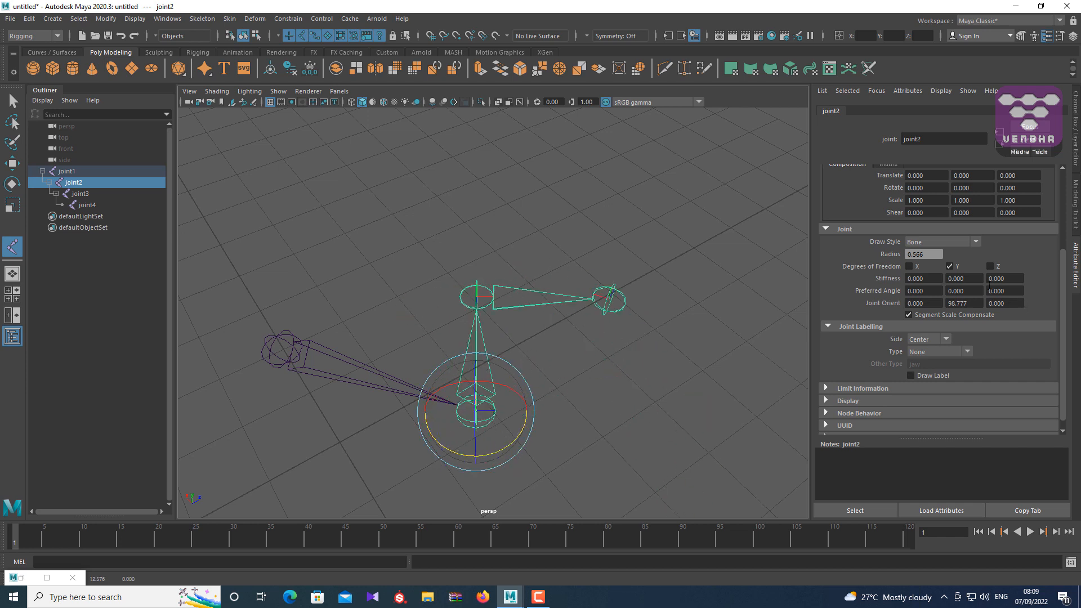
- Restrict joint2's degrees of freedom to Z only
click(950, 266)
click(990, 266)
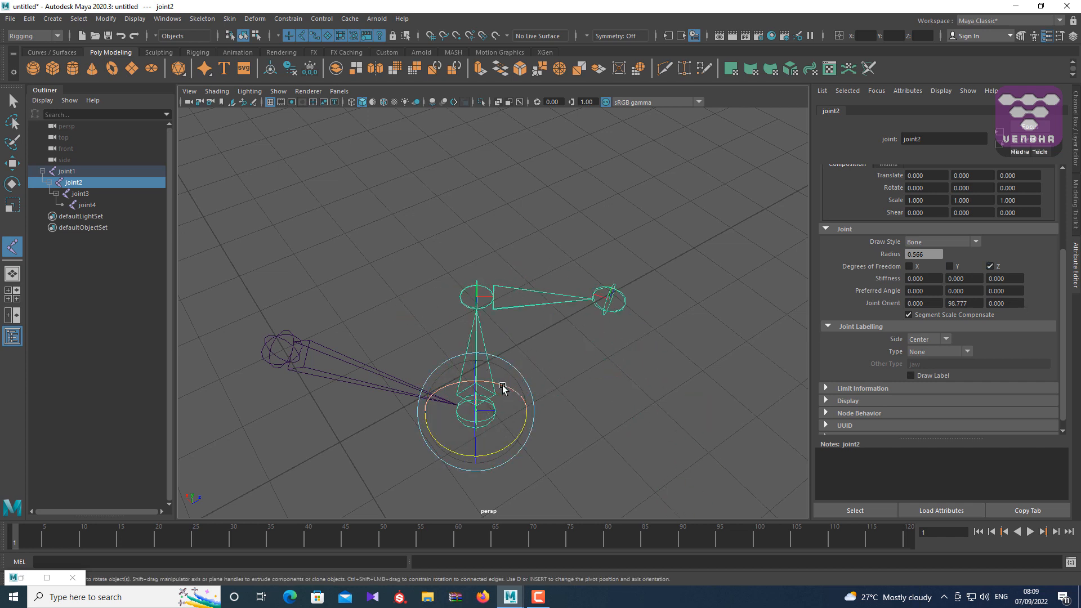
- Rotate joint2 around its Z axis, then re-enable its X, Y and Z degrees of freedom
drag(504, 385, 484, 404)
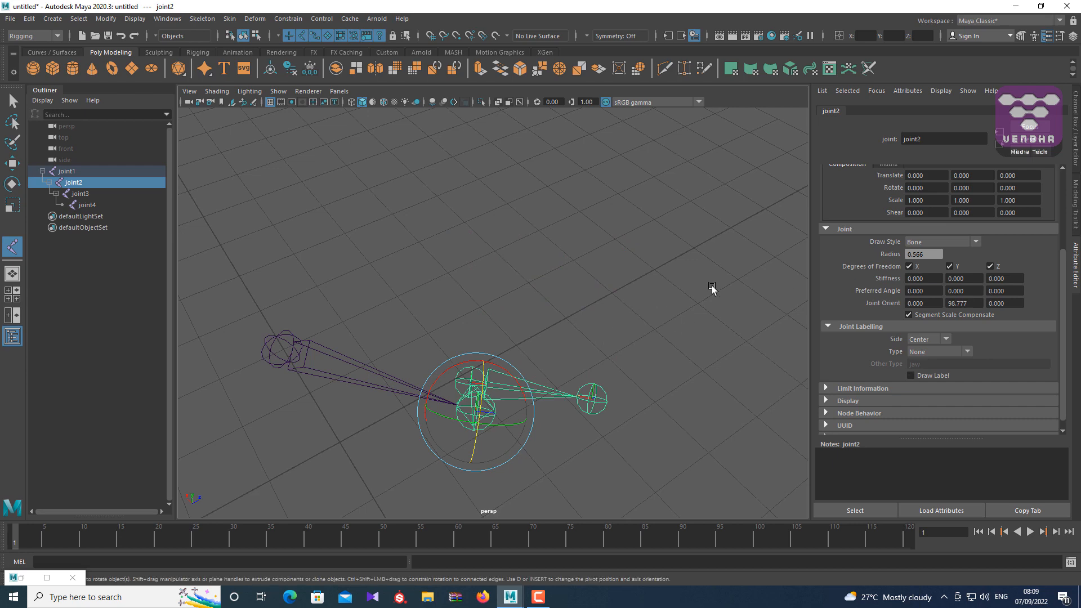
alt+drag(712, 289, 636, 312)
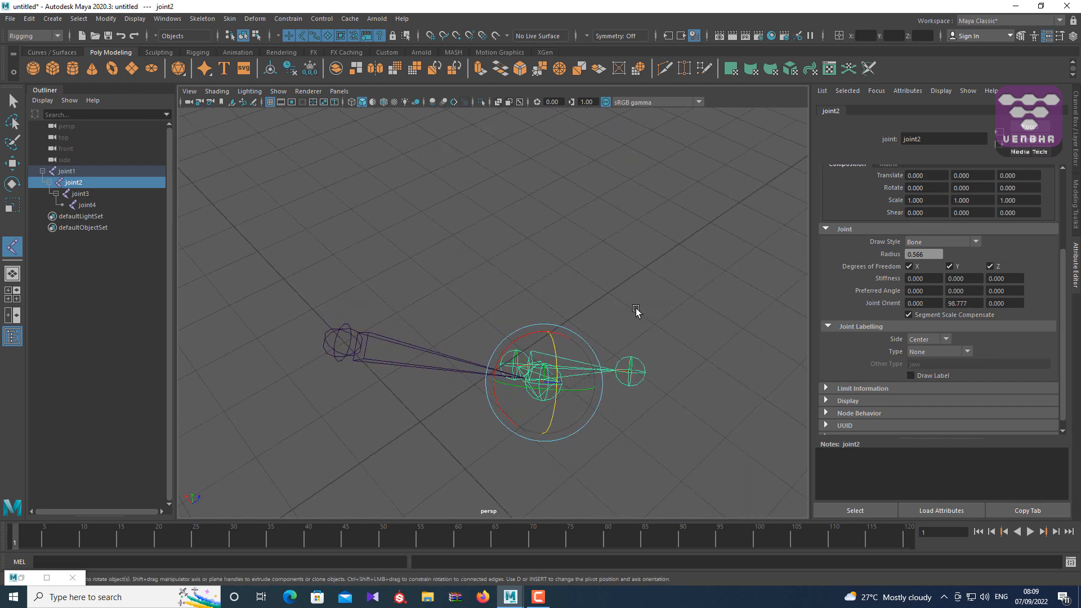
- Select the root joint1 and create a default polygon sphere at the origin beside the joint chain
click(427, 427)
click(342, 336)
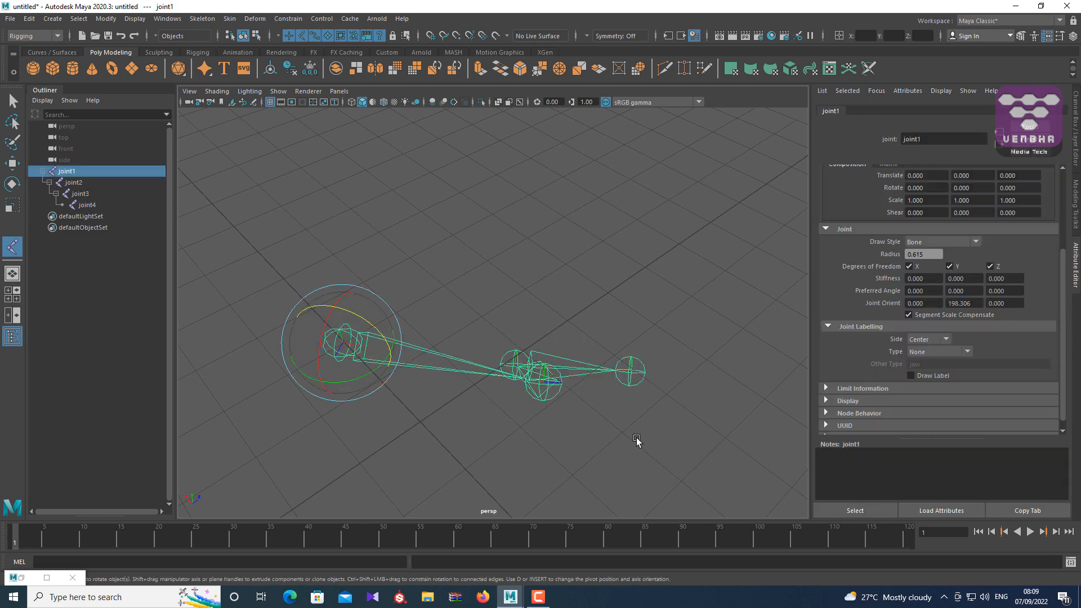
alt+drag(640, 440, 584, 492)
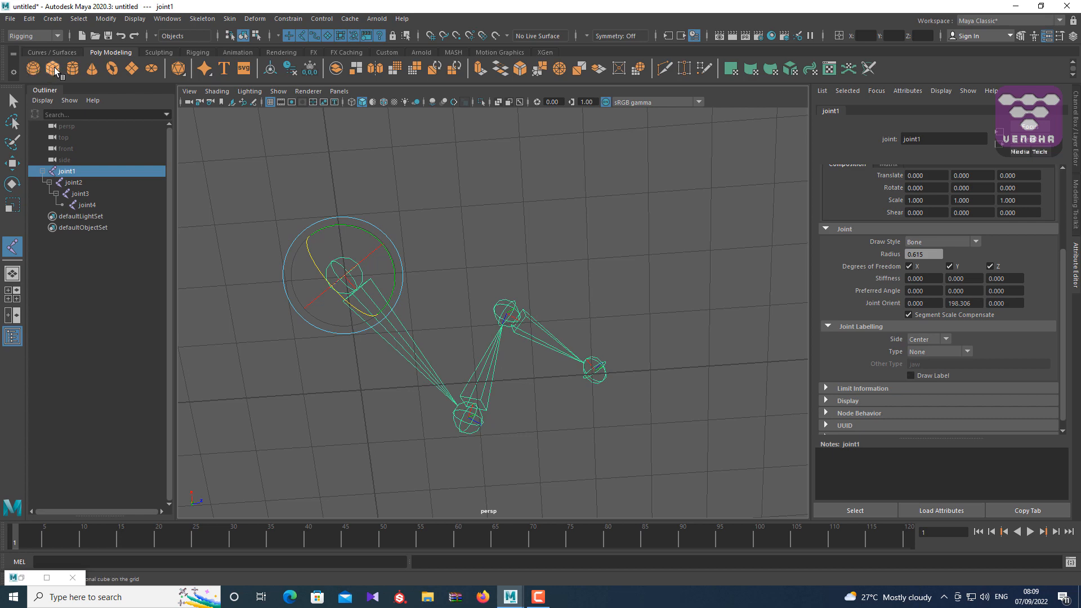
click(32, 68)
key(e)
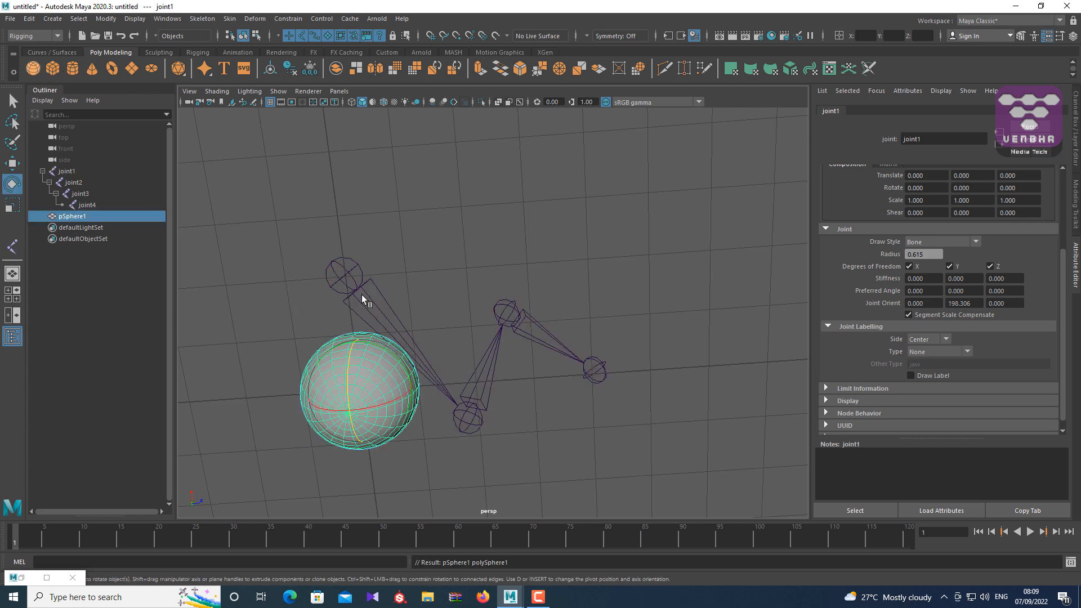
alt+drag(418, 441, 434, 404)
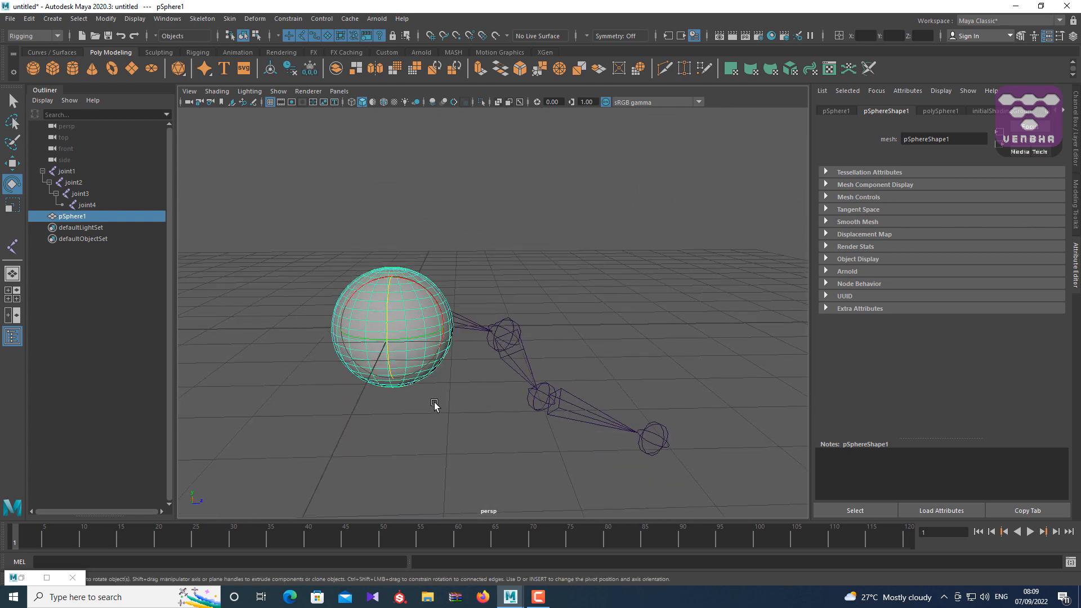
- Move joint1 with its whole chain along X in the front view onto the sphere's center
click(501, 337)
key(w)
alt+drag(417, 403, 363, 262)
click(448, 417)
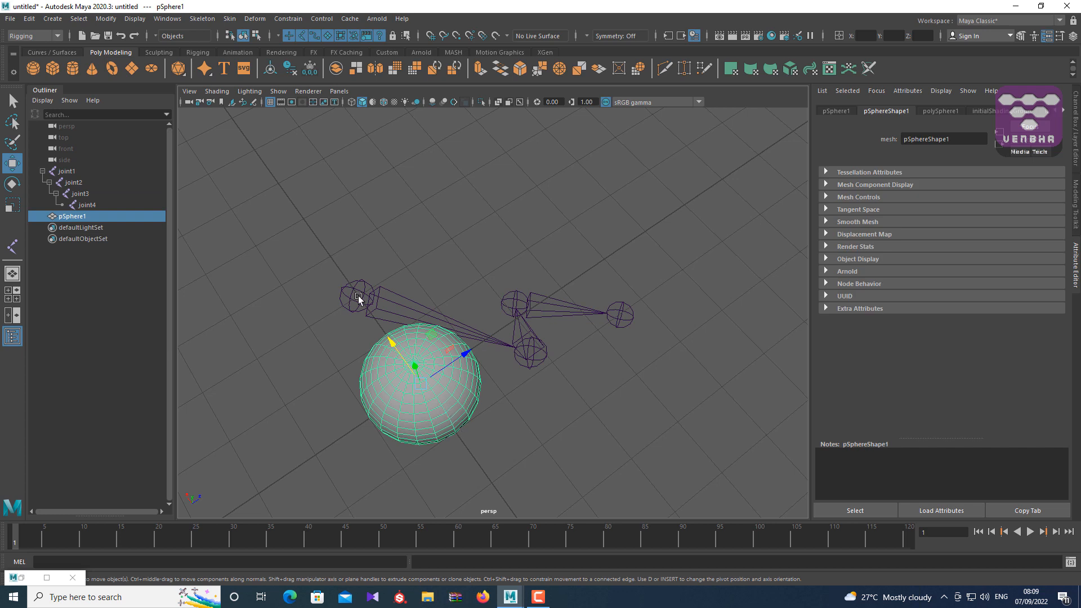
click(352, 295)
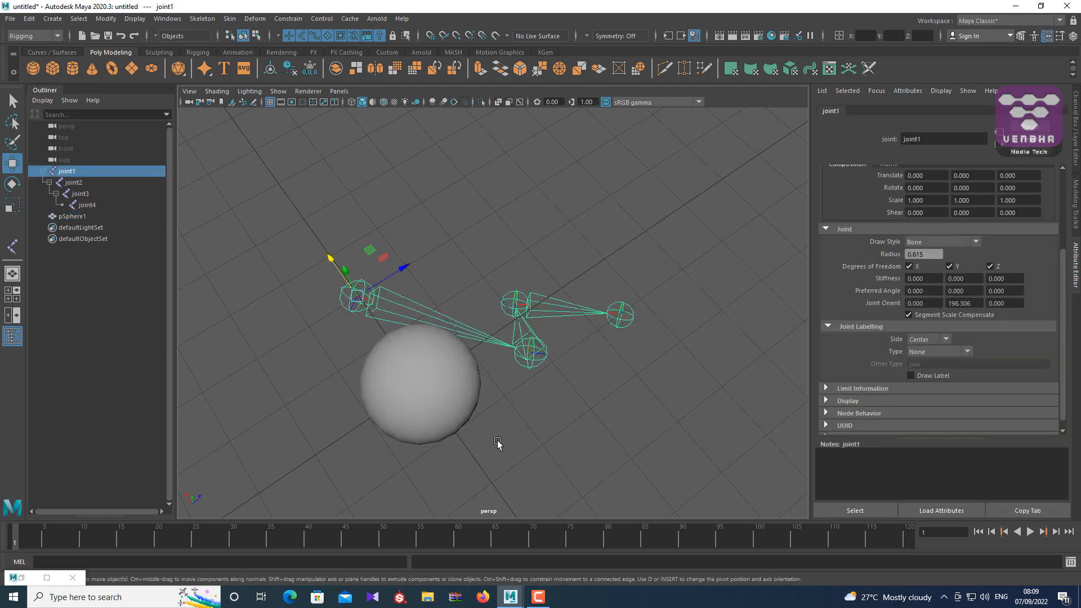
key(space)
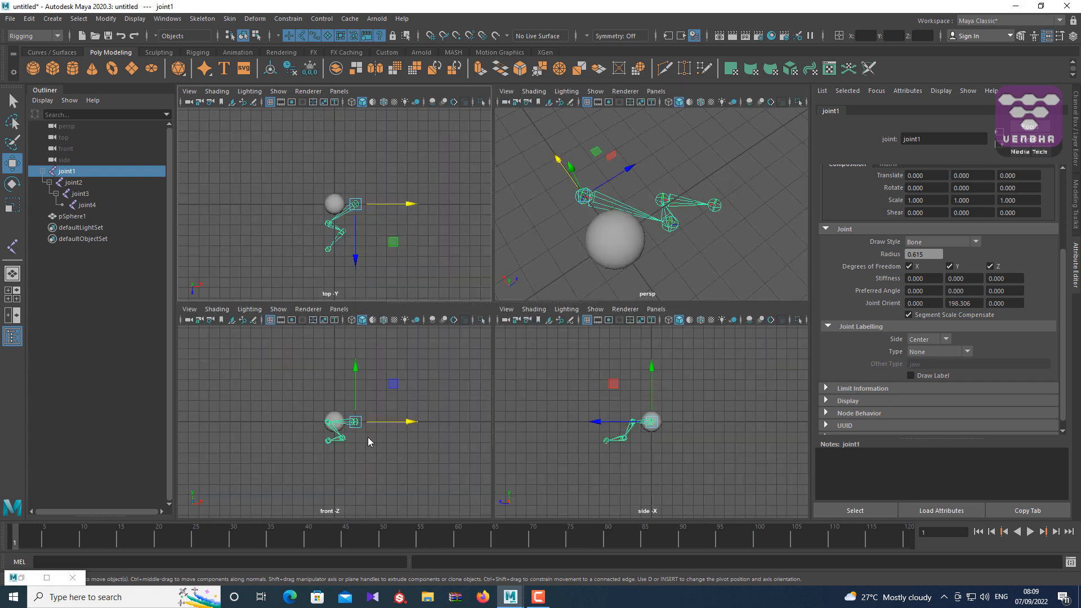
key(space)
scroll(569, 319, up, 5)
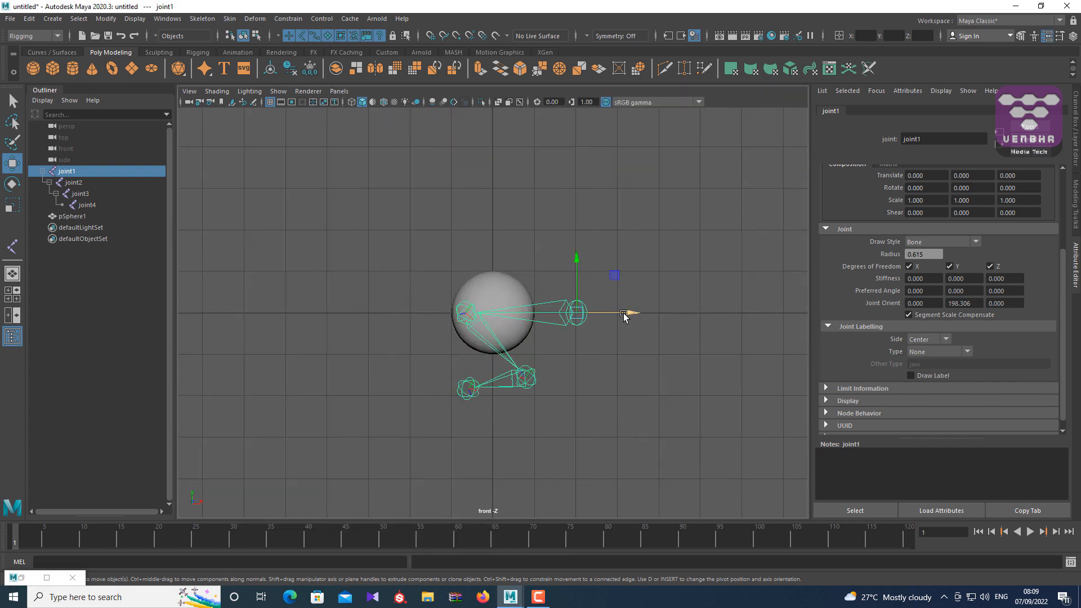
mouse_move(624, 313)
mouse_down()
mouse_move(527, 312)
mouse_move(552, 315)
mouse_up()
- Display the front and top views in wireframe to check joint1's position inside the sphere
key(4)
key(space)
key(space)
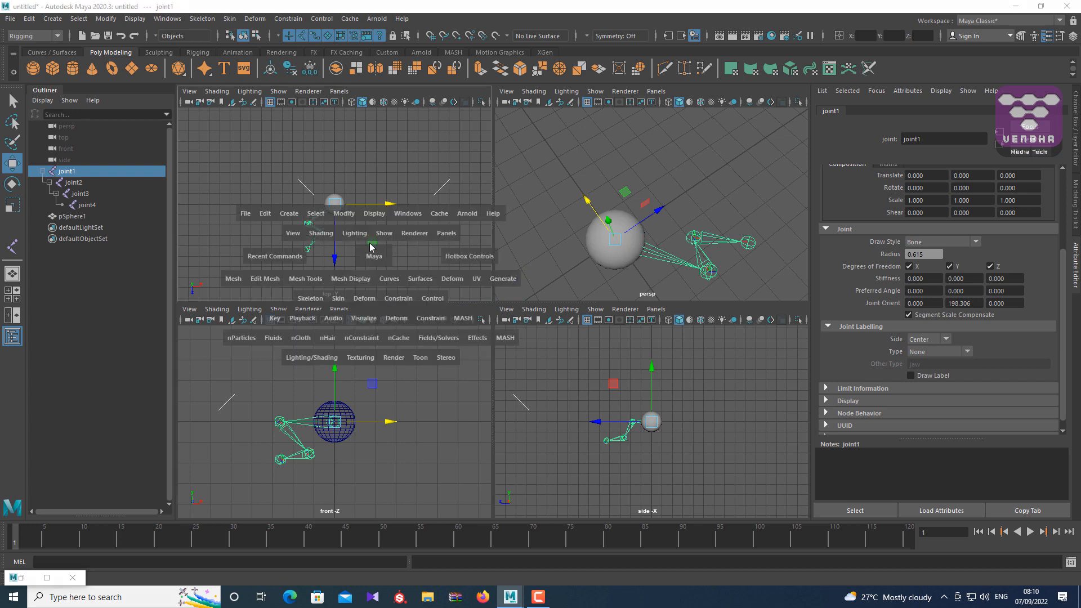
key(4)
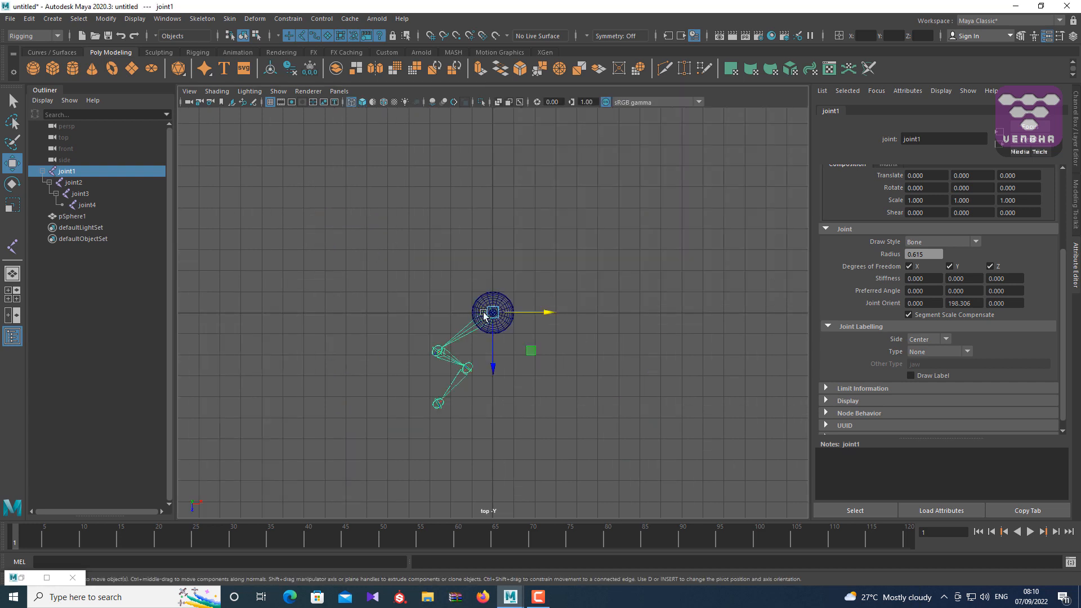
scroll(483, 314, up, 5)
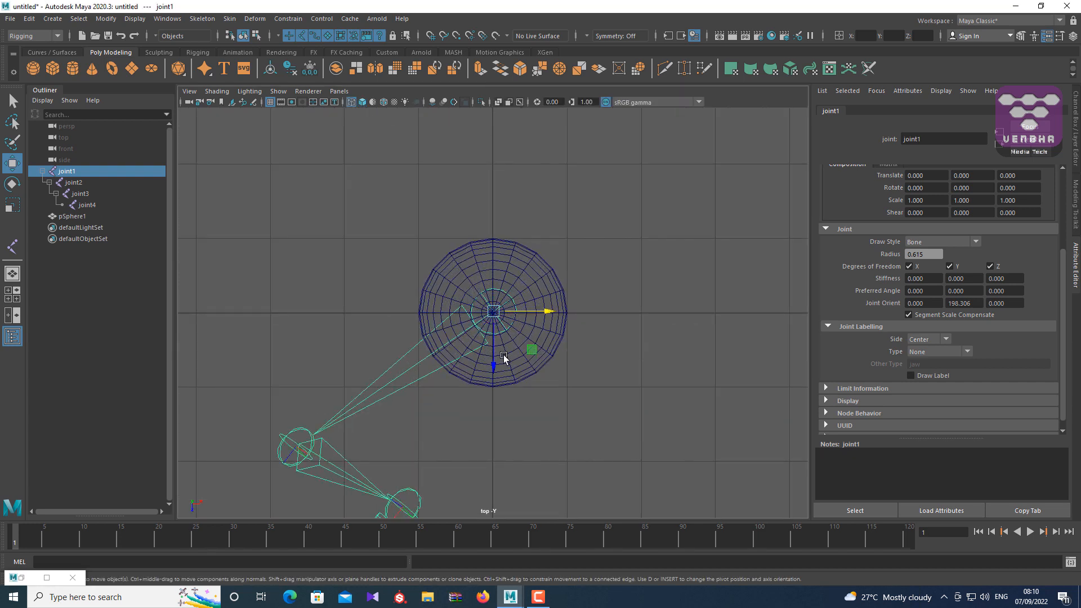
- Select joint1 in the top view, leaving the sphere unselected
click(463, 367)
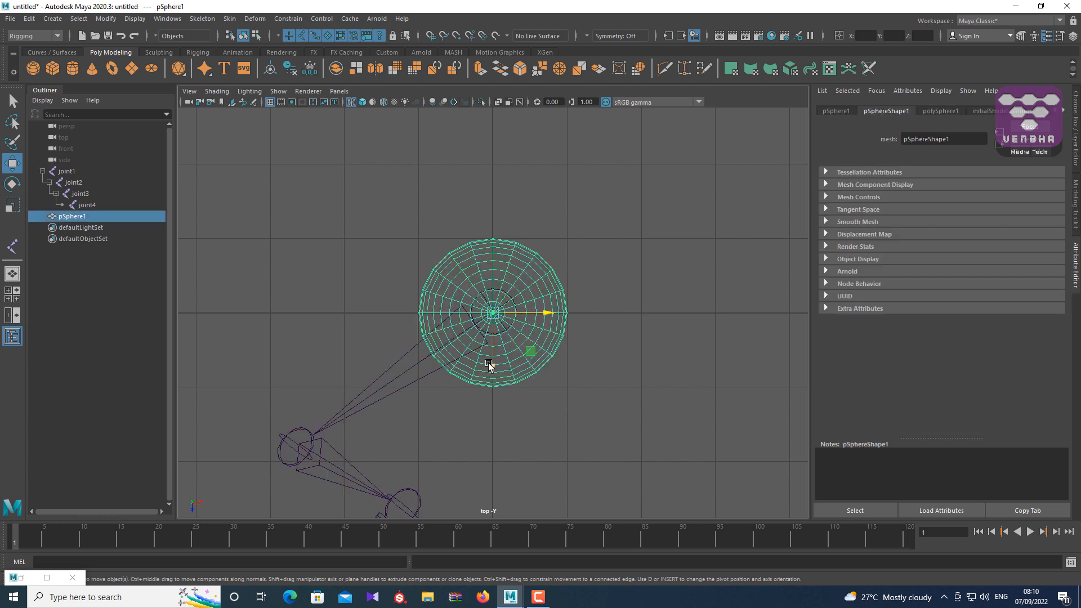
click(399, 367)
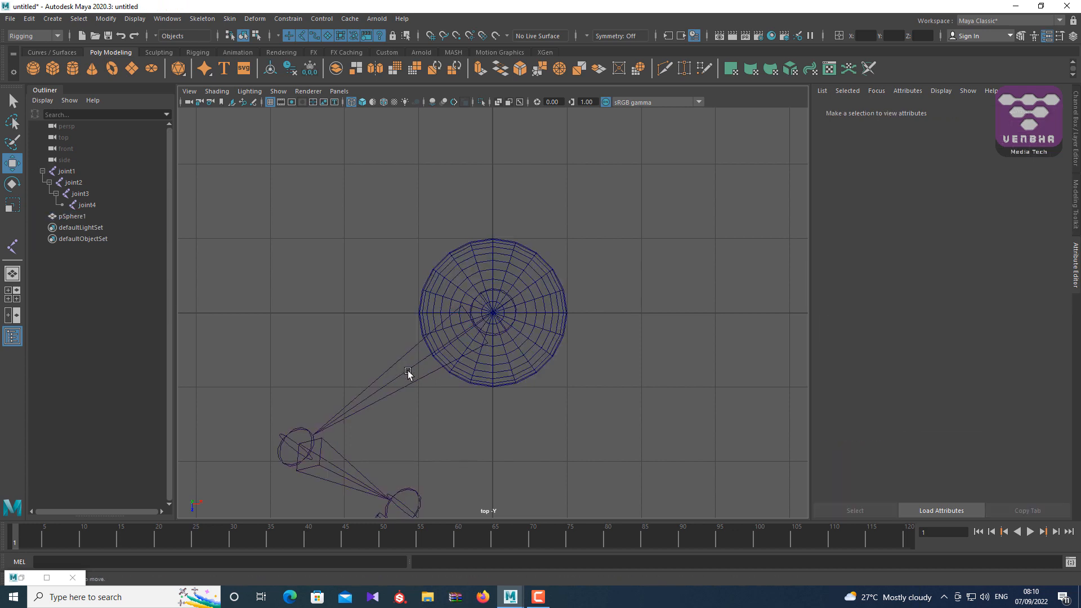
click(408, 372)
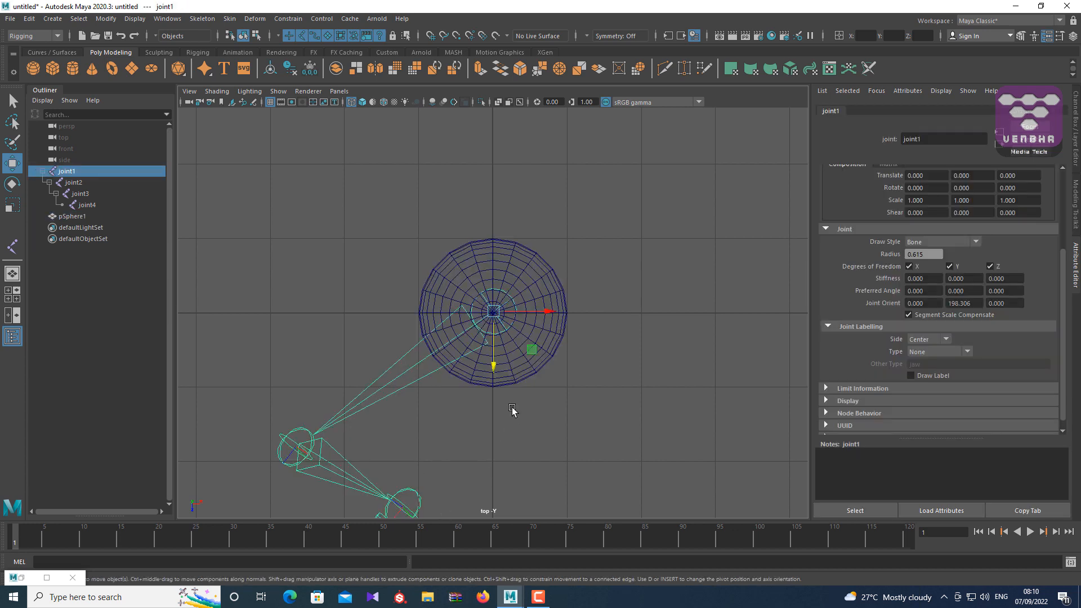